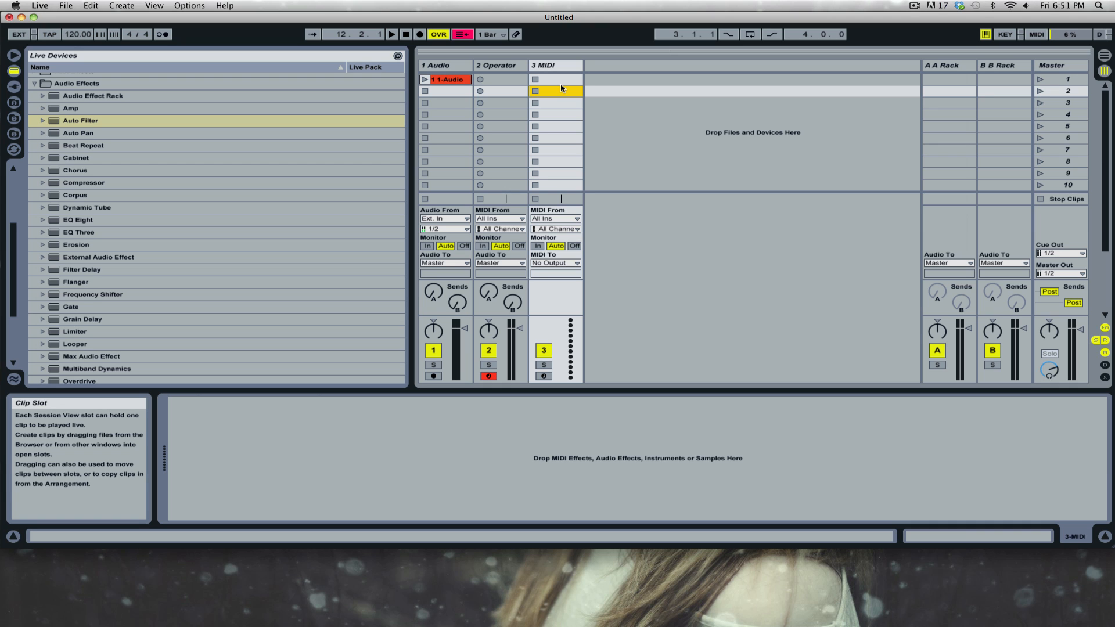
# Show the Operator instrument in the Operator track's device chain and select Operator among the available instruments.
pyautogui.click(501, 65)
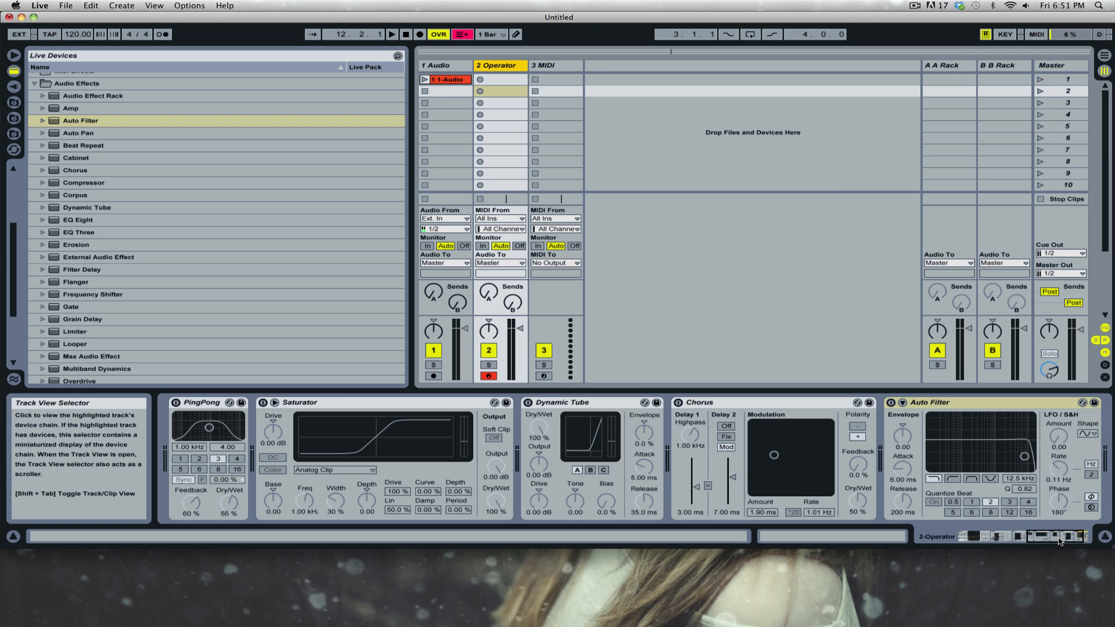
pyautogui.moveTo(1060, 539); pyautogui.dragTo(714, 519)
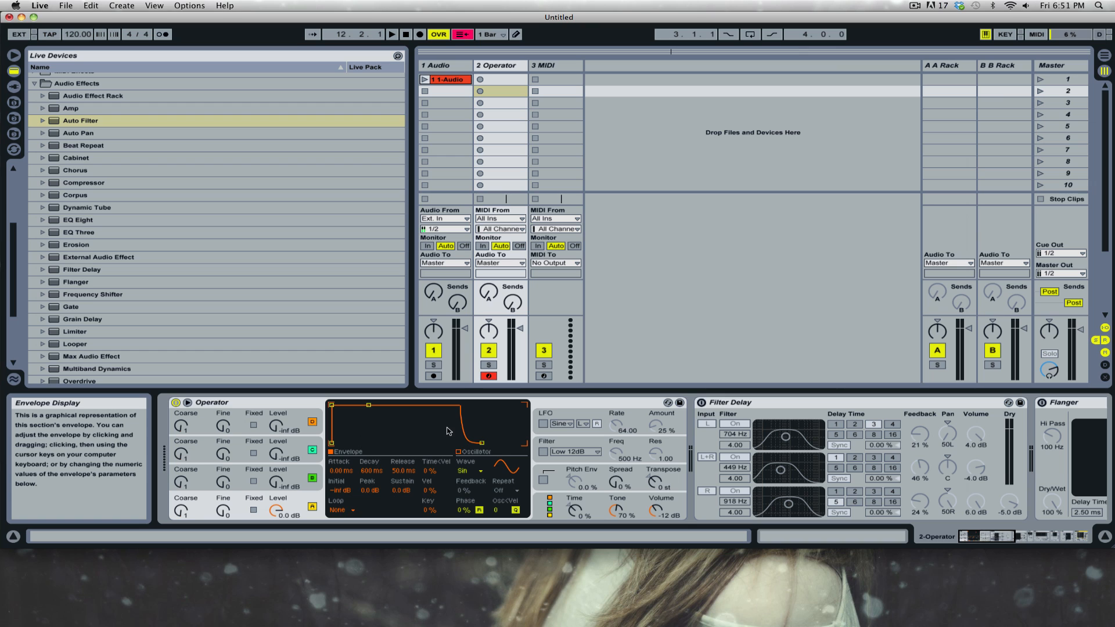
pyautogui.click(13, 70)
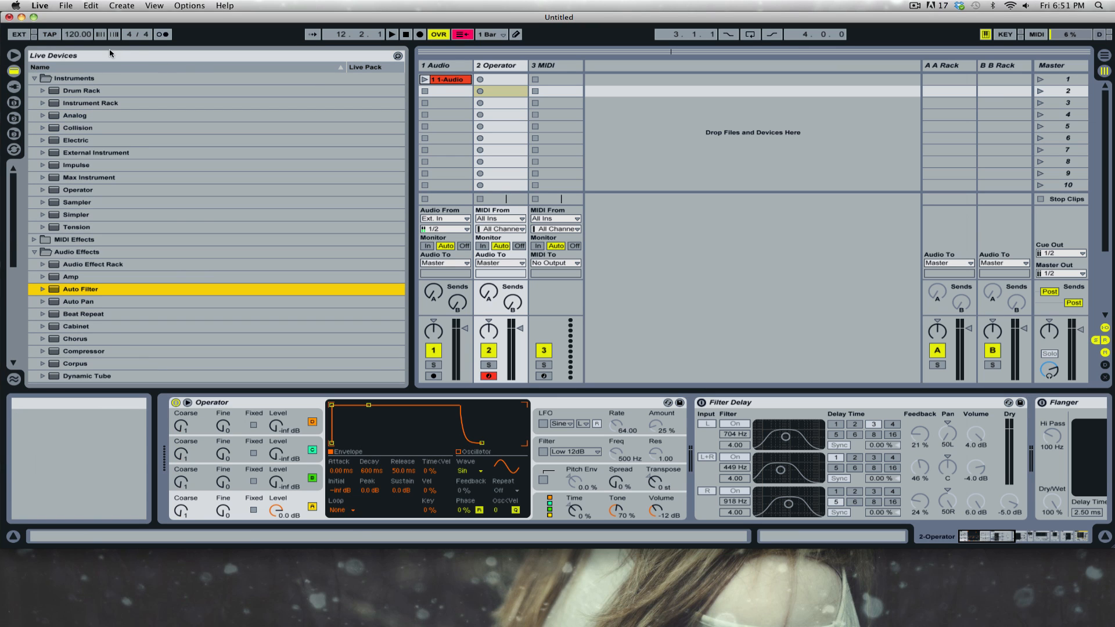
pyautogui.click(70, 192)
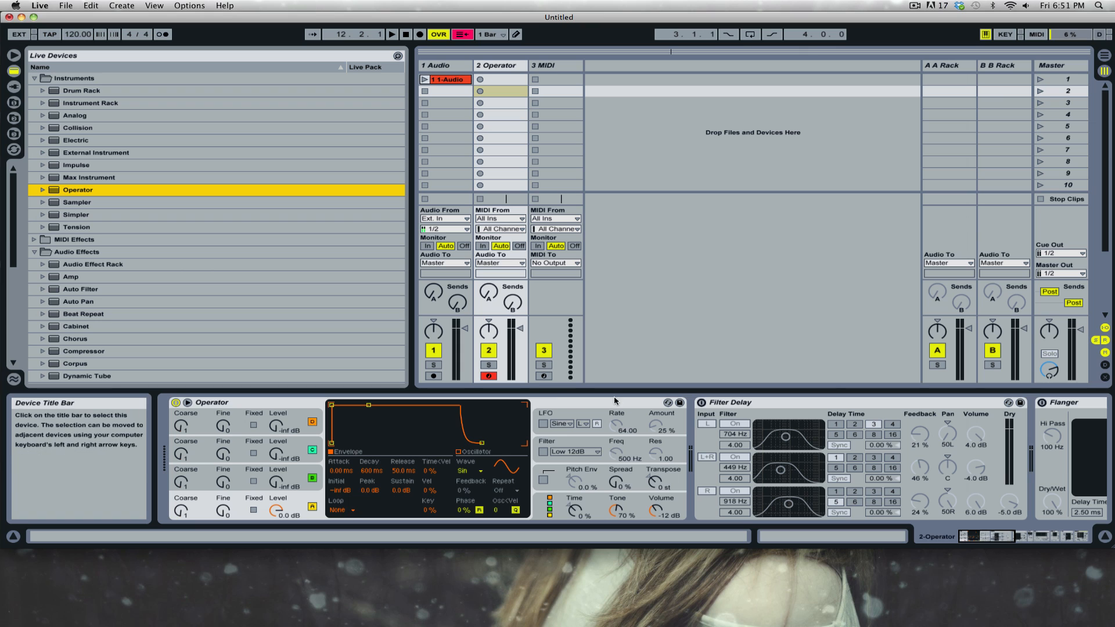
# Display Operator's LFO envelope and set all of its levels to maximum.
pyautogui.click(571, 446)
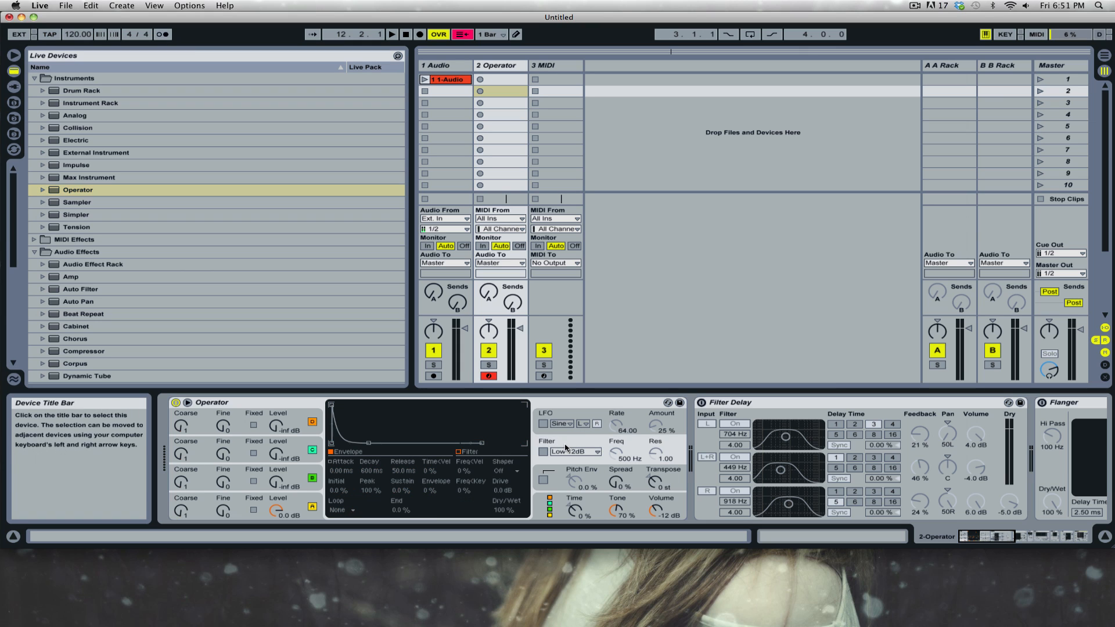
pyautogui.click(553, 418)
pyautogui.rightClick(393, 415)
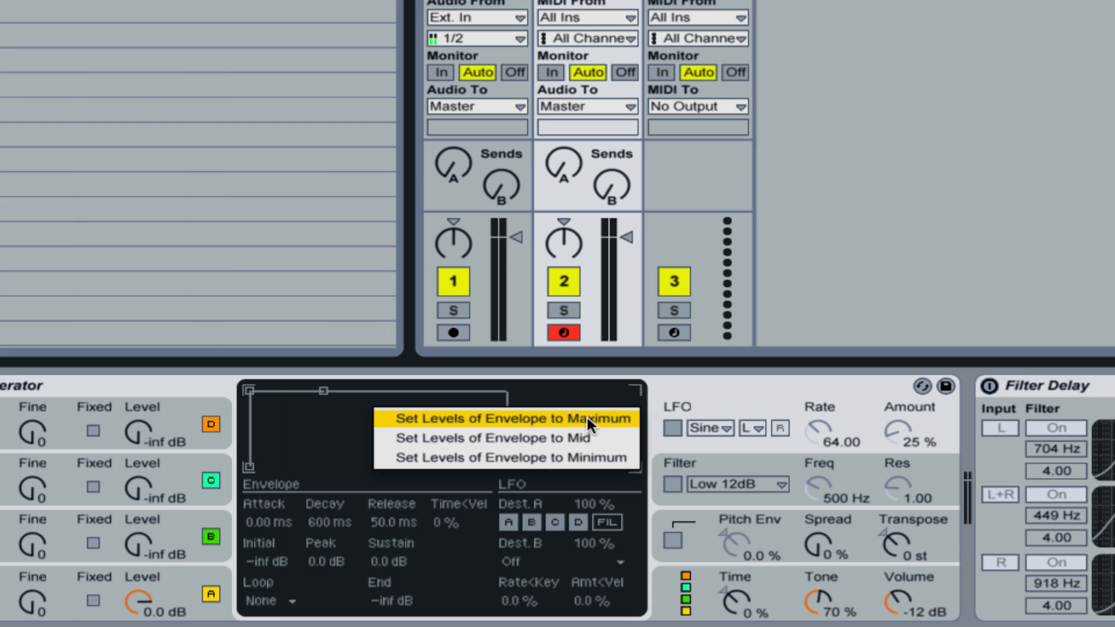
pyautogui.click(445, 416)
pyautogui.rightClick(407, 417)
pyautogui.click(426, 417)
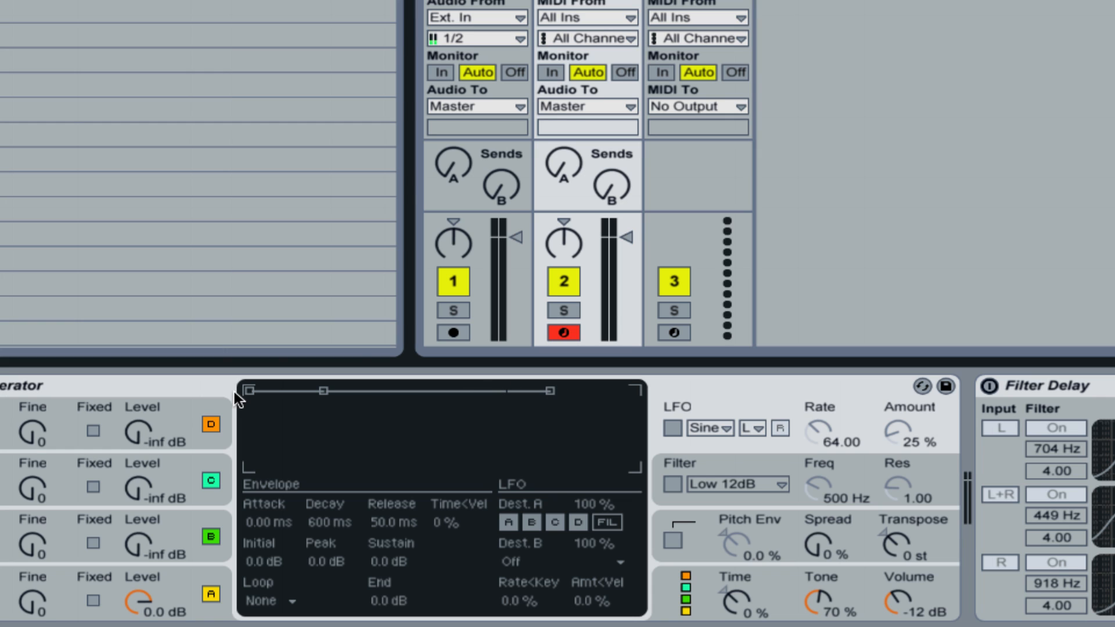
# Set all levels of the LFO envelope to mid, followed by minimum.
pyautogui.rightClick(364, 426)
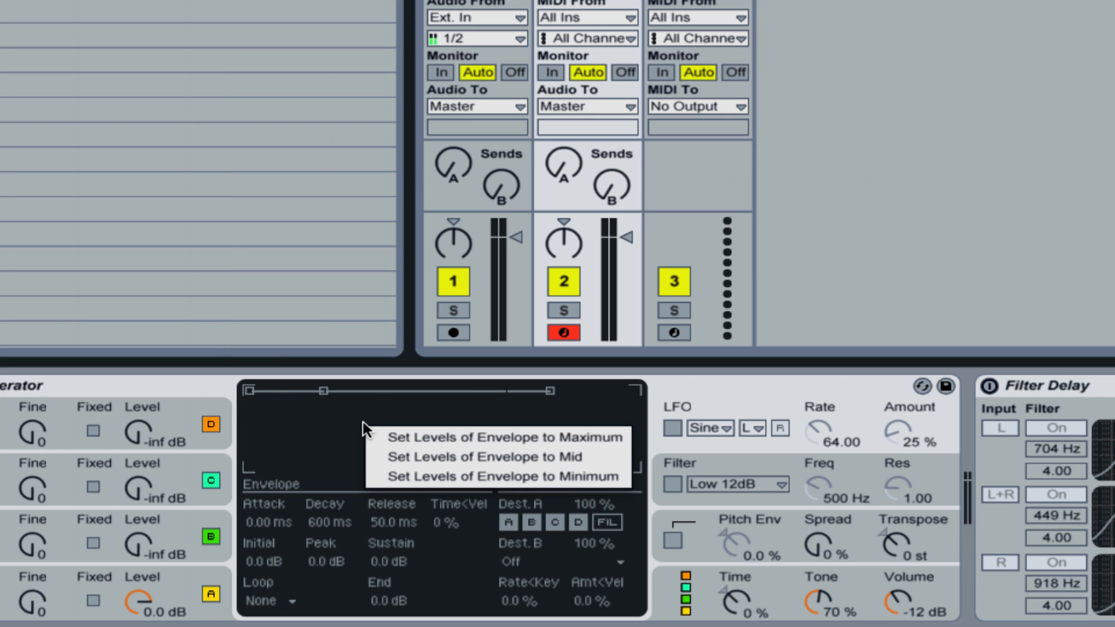
pyautogui.click(437, 457)
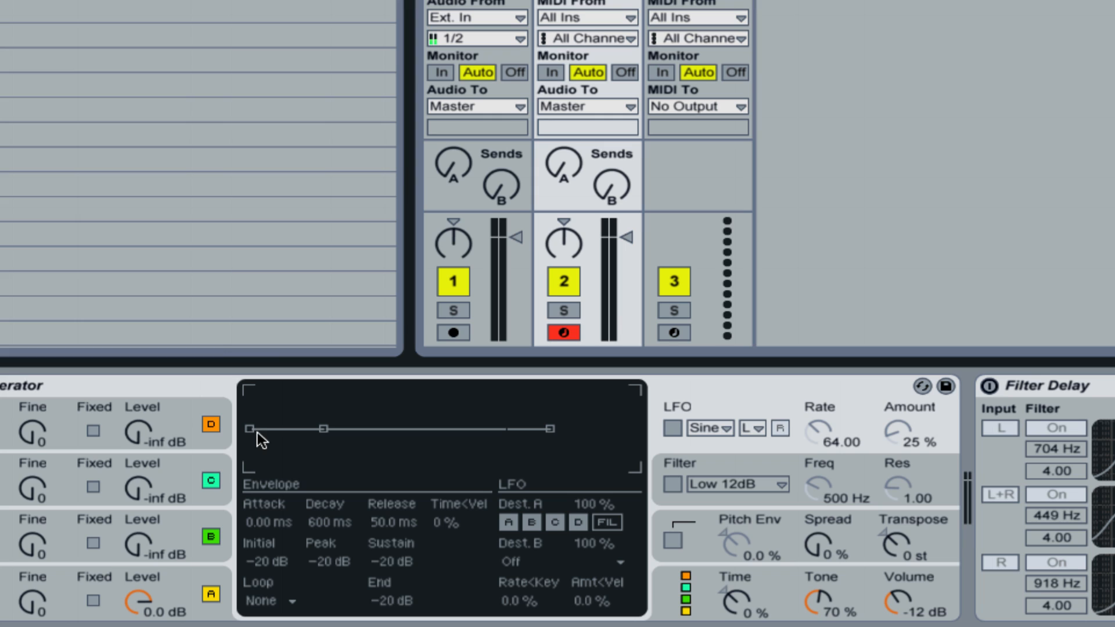
pyautogui.rightClick(348, 442)
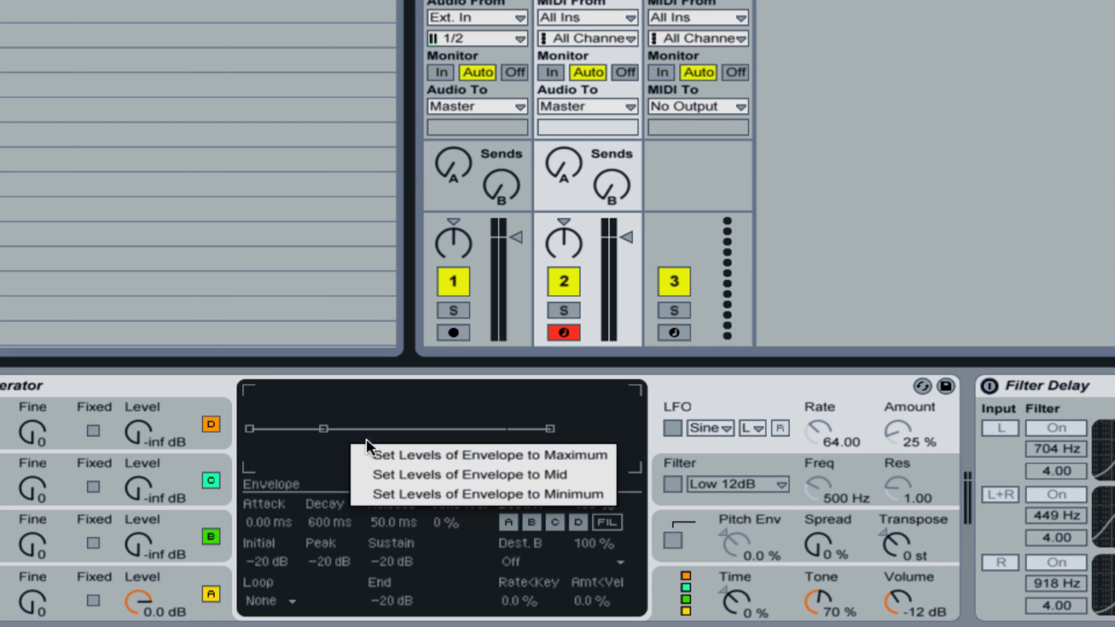
pyautogui.click(414, 486)
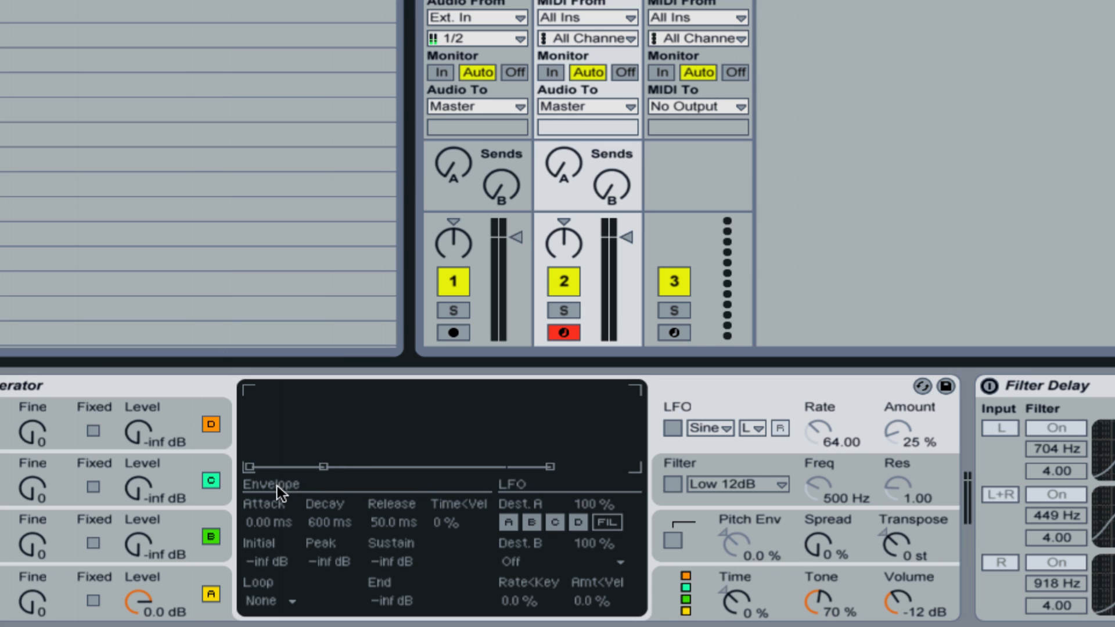
# Restrict oscillator A's waveform editing to even partials and draw most of them at full height.
pyautogui.click(173, 571)
pyautogui.click(517, 477)
pyautogui.rightClick(454, 422)
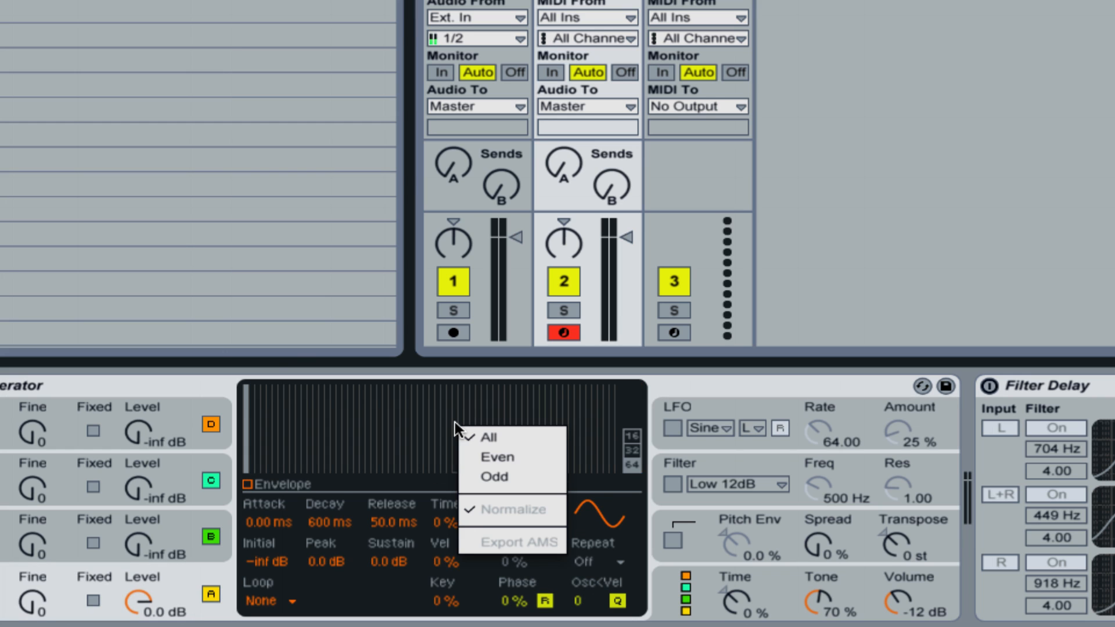
pyautogui.click(538, 457)
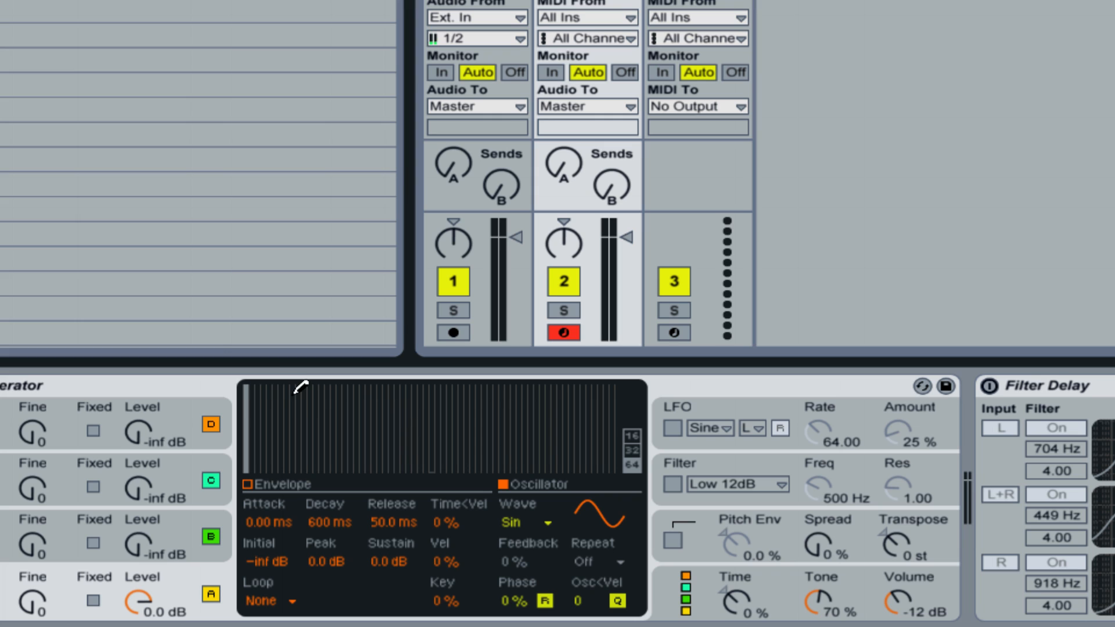
pyautogui.click(266, 377)
pyautogui.click(311, 375)
pyautogui.moveTo(394, 383); pyautogui.dragTo(632, 381)
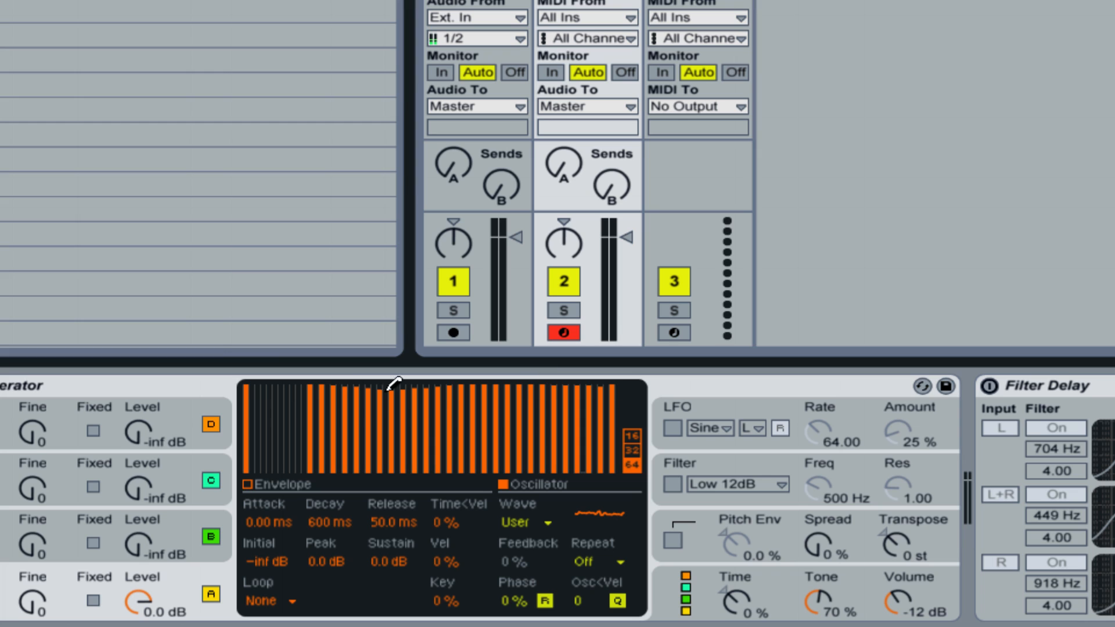
# Keep the Even partials option and bring oscillator A's drawn even partials down to zero.
pyautogui.rightClick(297, 396)
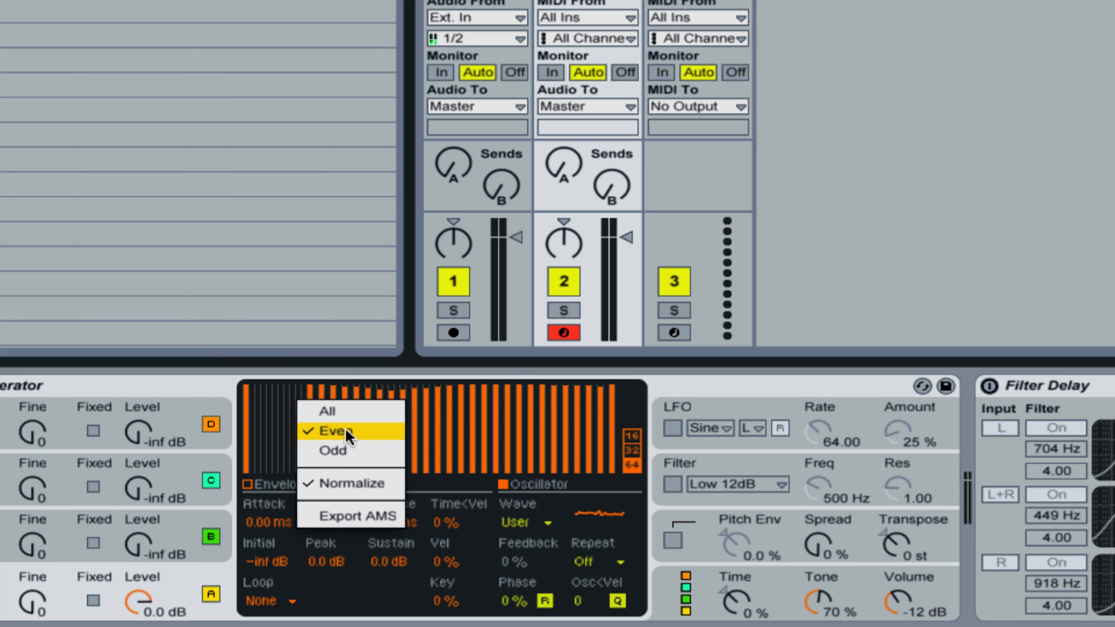
pyautogui.click(343, 432)
pyautogui.moveTo(308, 478)
pyautogui.mouseDown()
pyautogui.moveTo(318, 460)
pyautogui.moveTo(316, 485)
pyautogui.moveTo(650, 489)
pyautogui.mouseUp()
# Draw all odd partials of oscillator A at full height using the Odd option, and set Repeat to 1/4.
pyautogui.rightClick(273, 409)
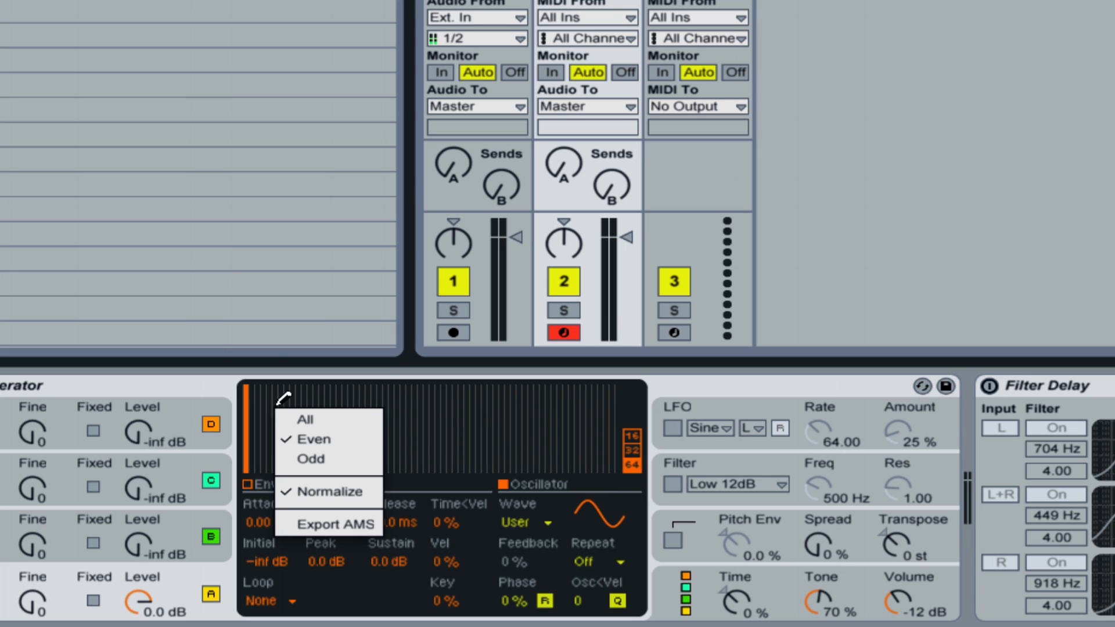
pyautogui.click(310, 459)
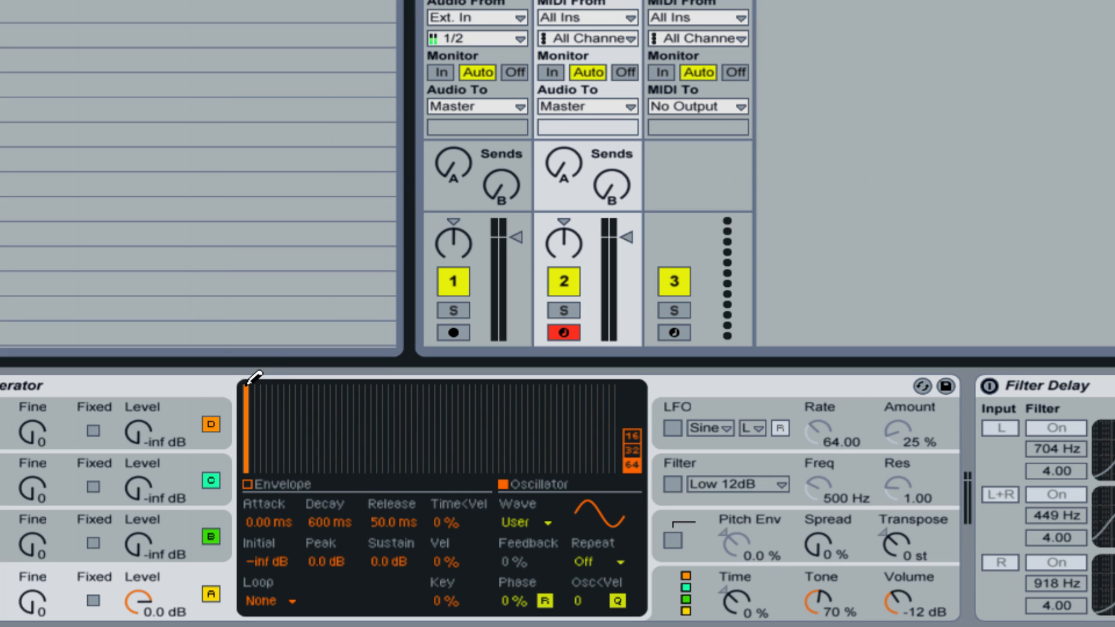
pyautogui.moveTo(261, 380)
pyautogui.mouseDown()
pyautogui.moveTo(613, 353)
pyautogui.moveTo(672, 336)
pyautogui.mouseUp()
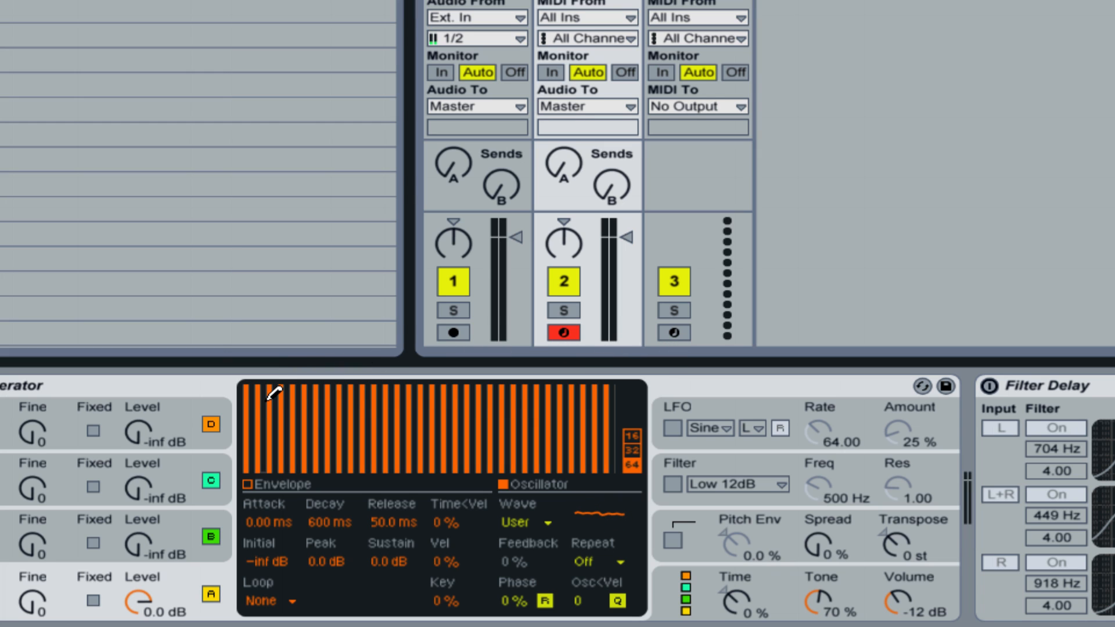
pyautogui.click(598, 563)
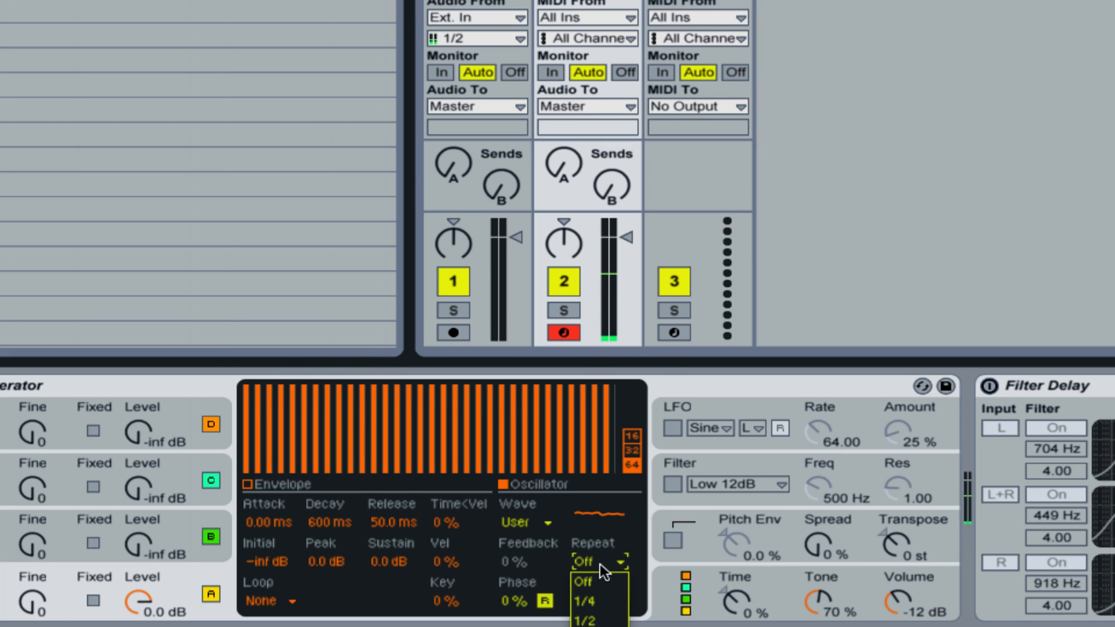
pyautogui.click(601, 600)
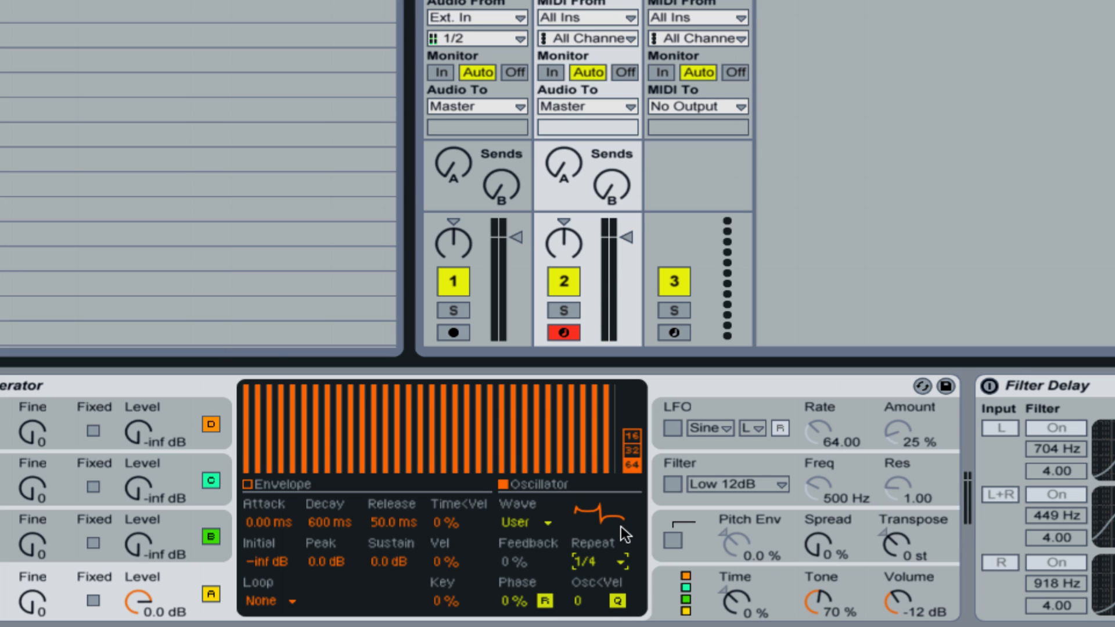
# Return to oscillator A's waveform and turn off its Normalize option.
pyautogui.click(639, 431)
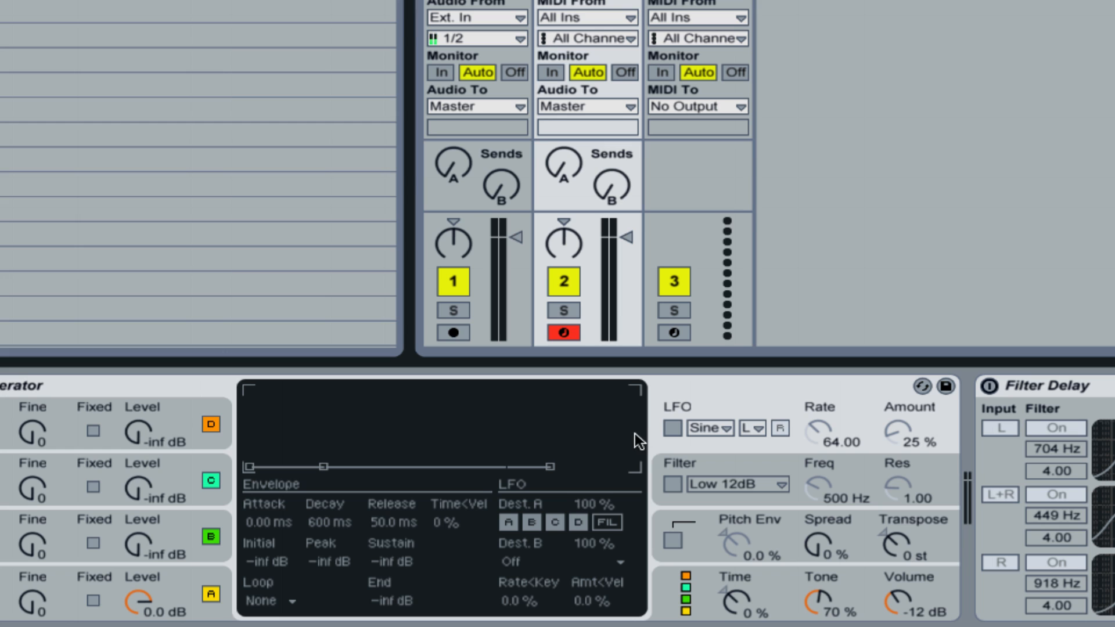
pyautogui.click(200, 568)
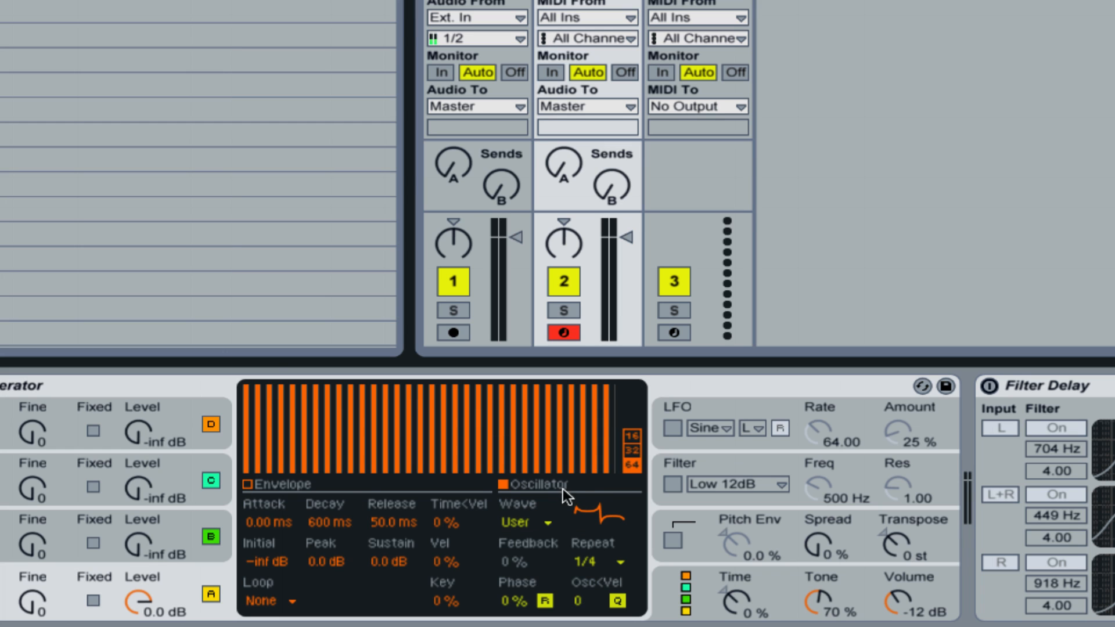
pyautogui.rightClick(442, 428)
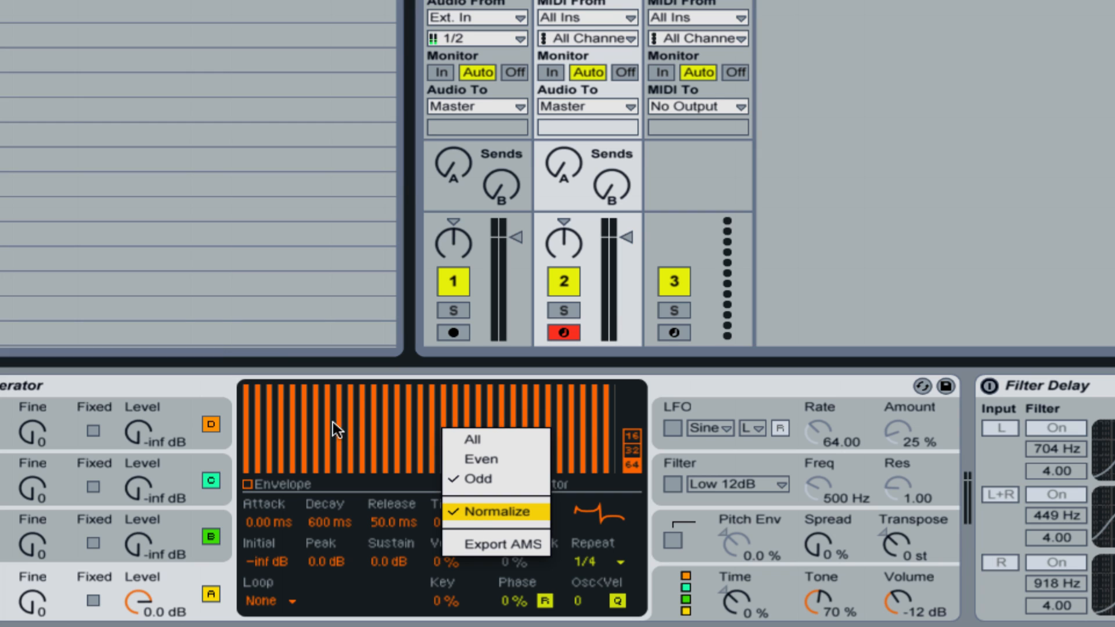
pyautogui.click(486, 510)
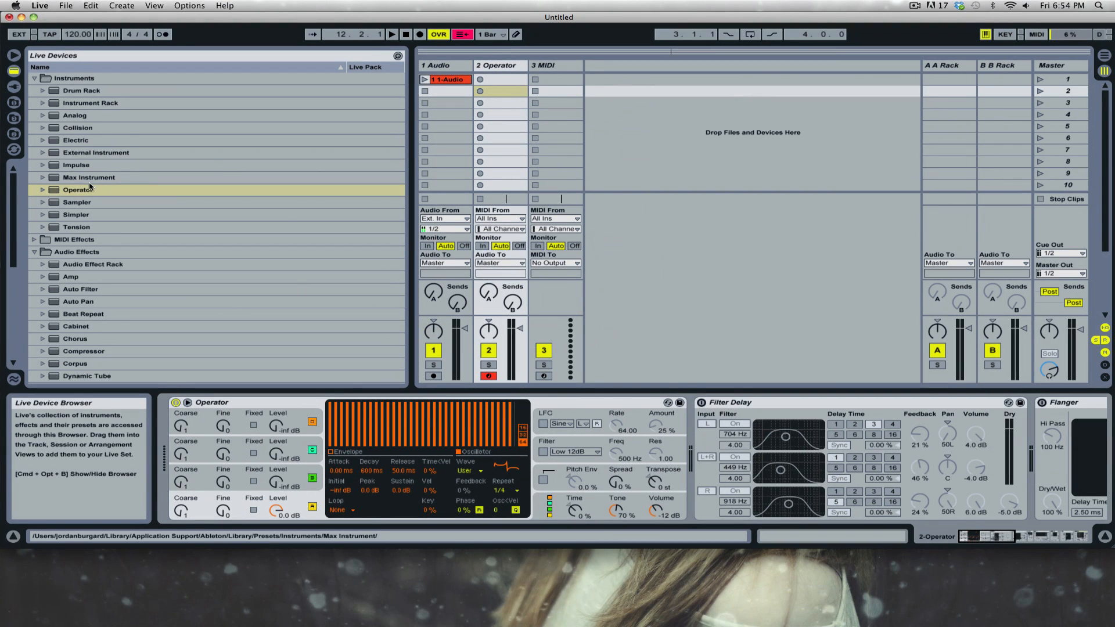
# Load the SSV 1.5 preset from Operator's Custom > Square Leap > Vocalized folder.
pyautogui.click(43, 189)
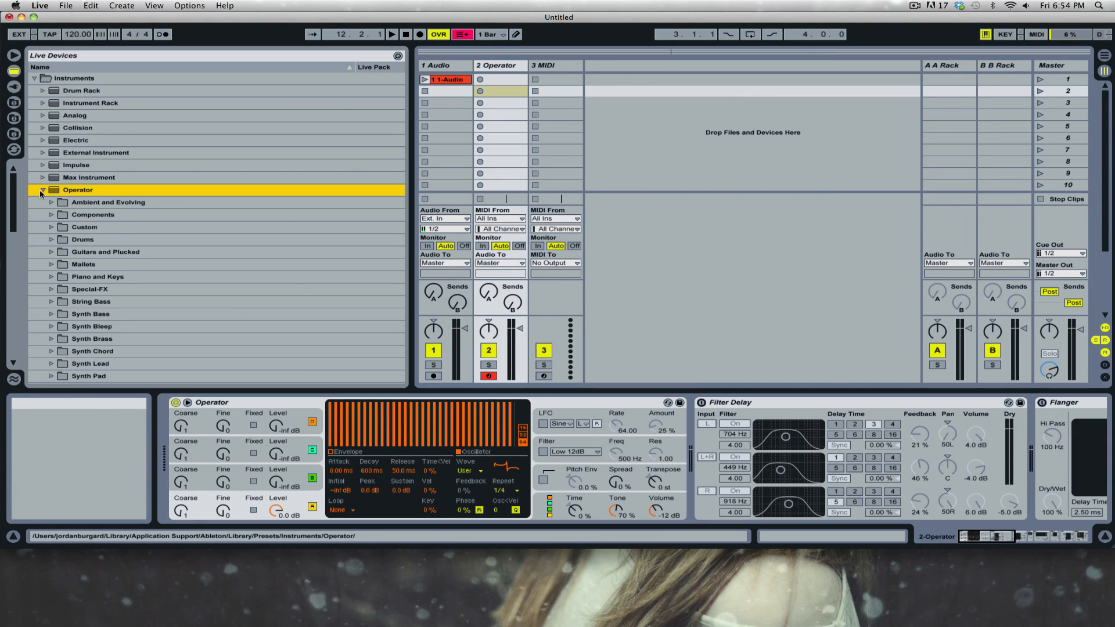
pyautogui.click(52, 228)
pyautogui.click(59, 241)
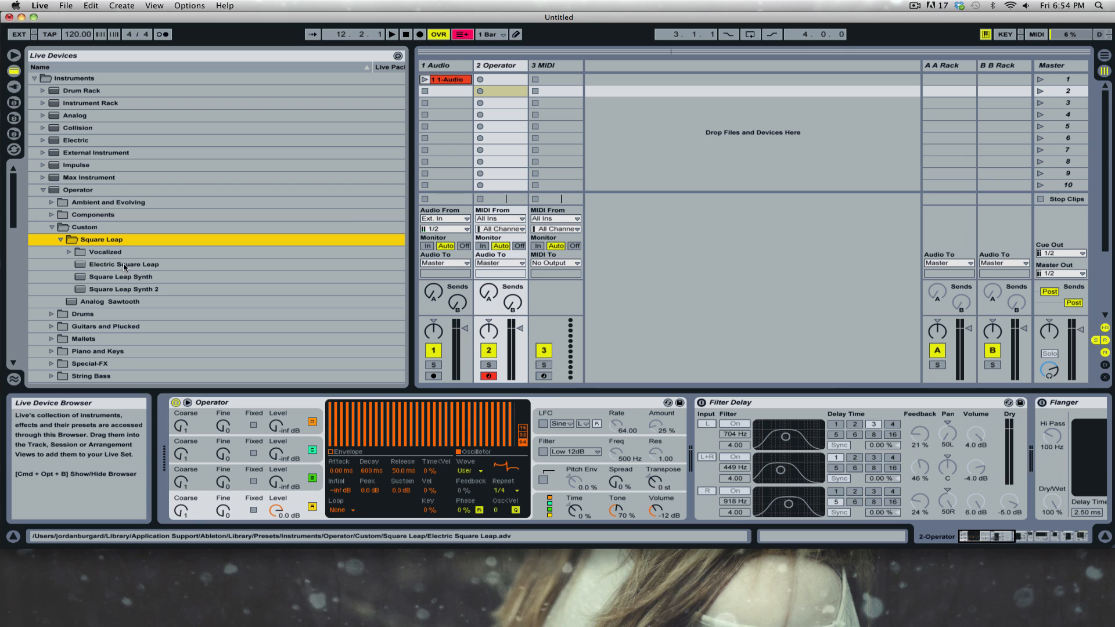
pyautogui.click(68, 252)
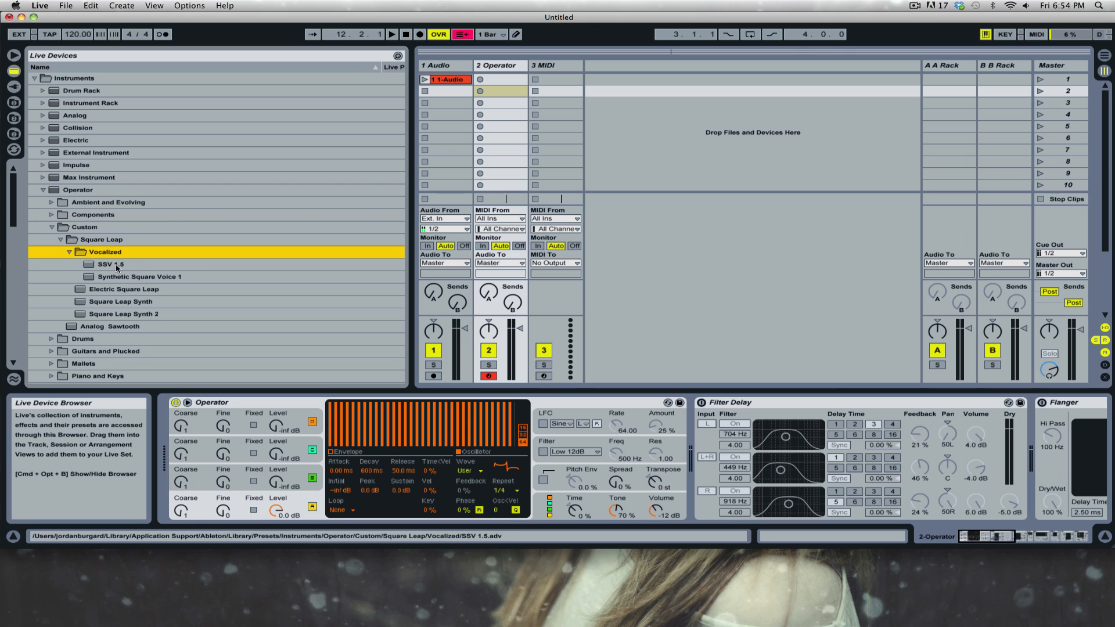
pyautogui.click(116, 265)
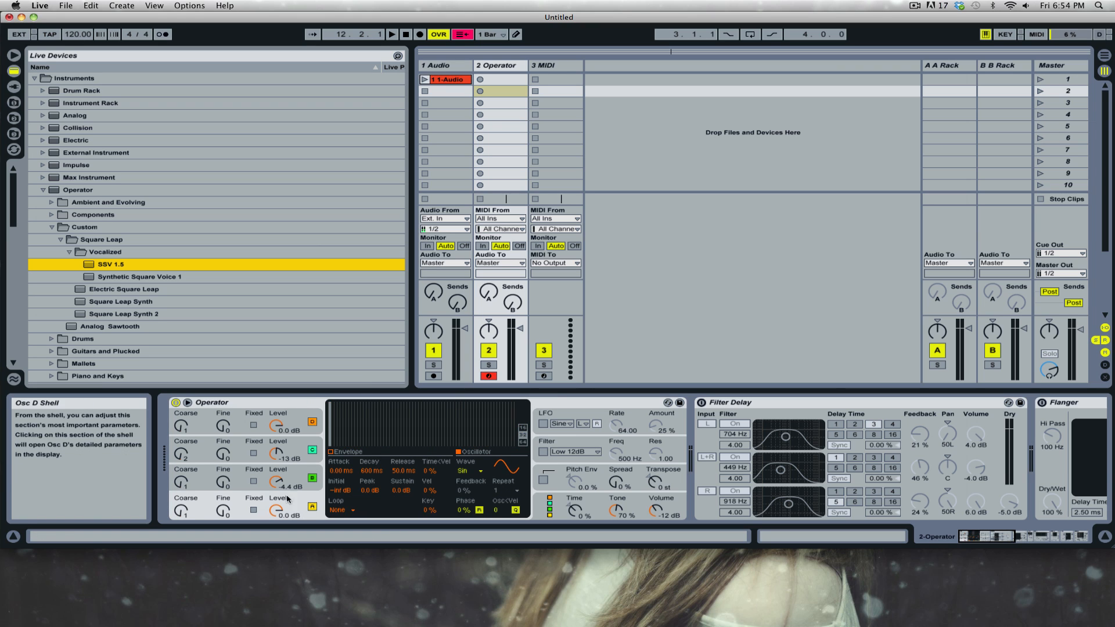
# Examine the partials drawn for oscillators D, B and C in the loaded preset.
pyautogui.click(290, 419)
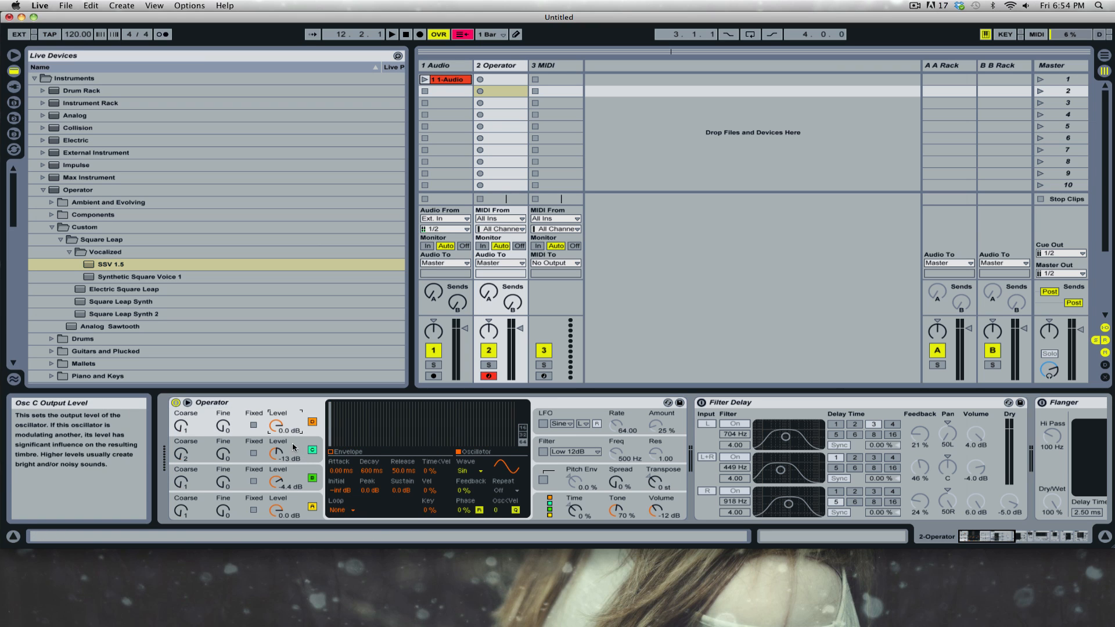
pyautogui.click(297, 478)
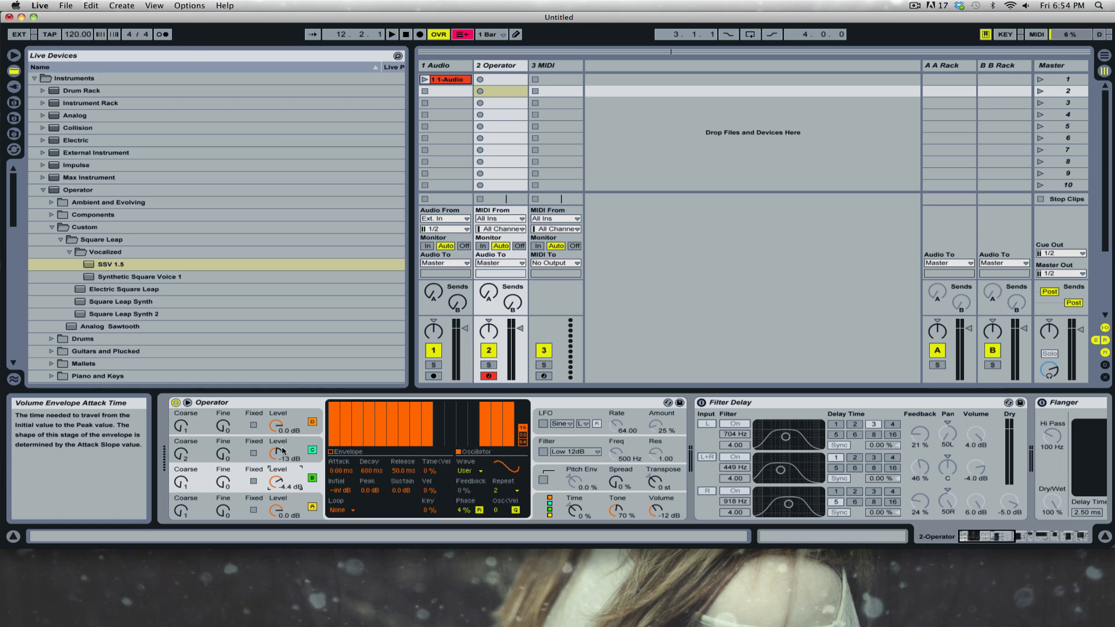
pyautogui.click(302, 454)
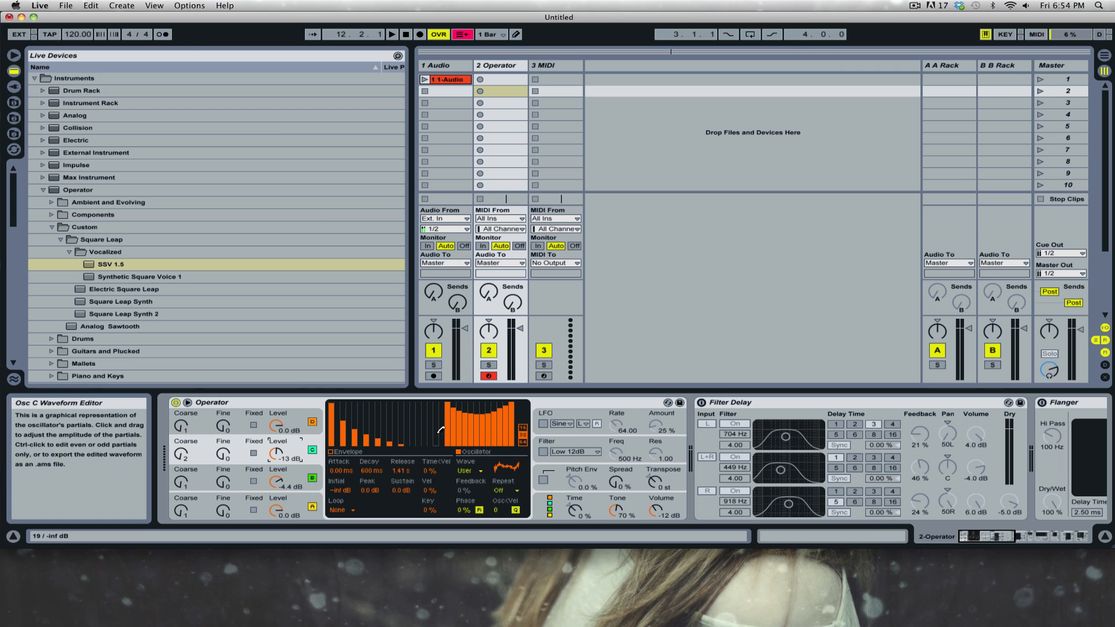
pyautogui.click(290, 425)
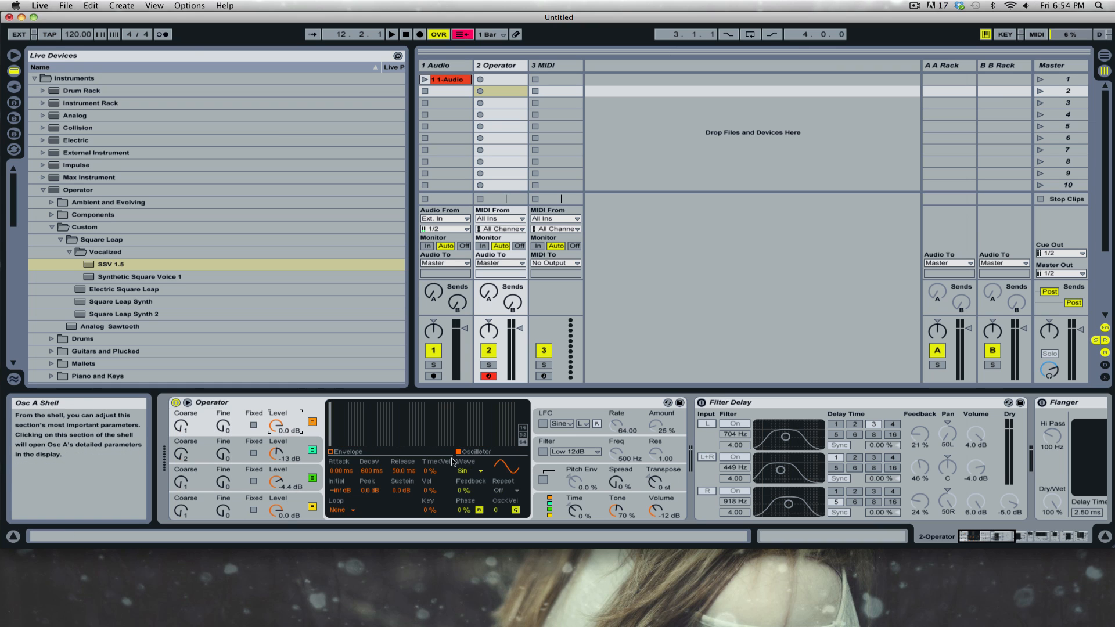
pyautogui.click(300, 478)
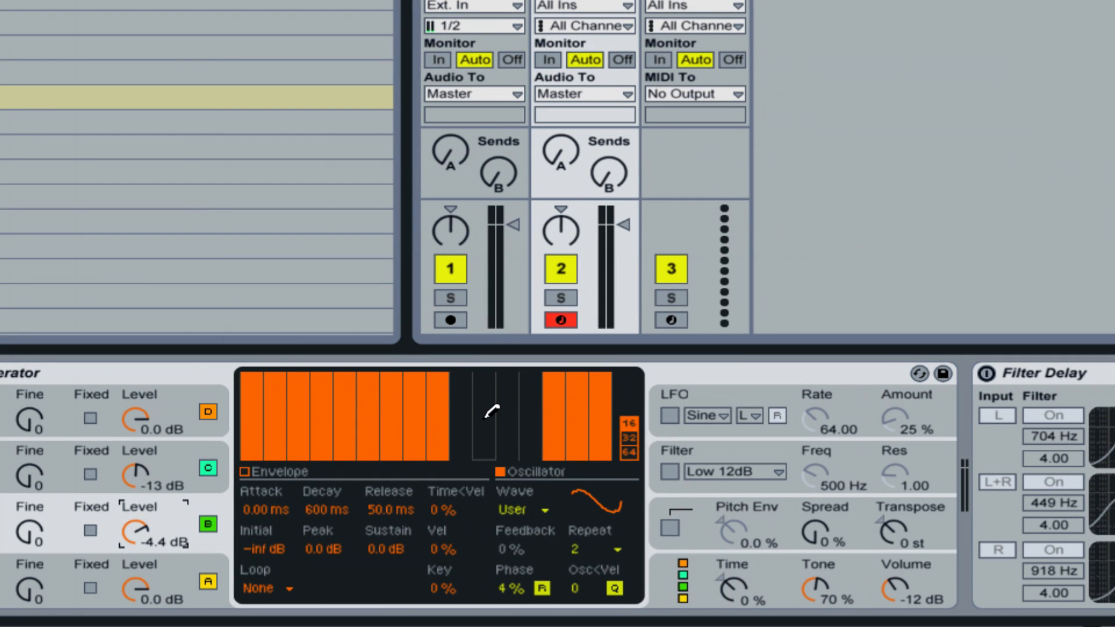
# Lower the Operator track's volume slightly and toggle Normalize off for oscillator B's waveform.
pyautogui.moveTo(624, 225)
pyautogui.mouseDown()
pyautogui.moveTo(624, 294)
pyautogui.moveTo(623, 244)
pyautogui.mouseUp()
pyautogui.rightClick(398, 392)
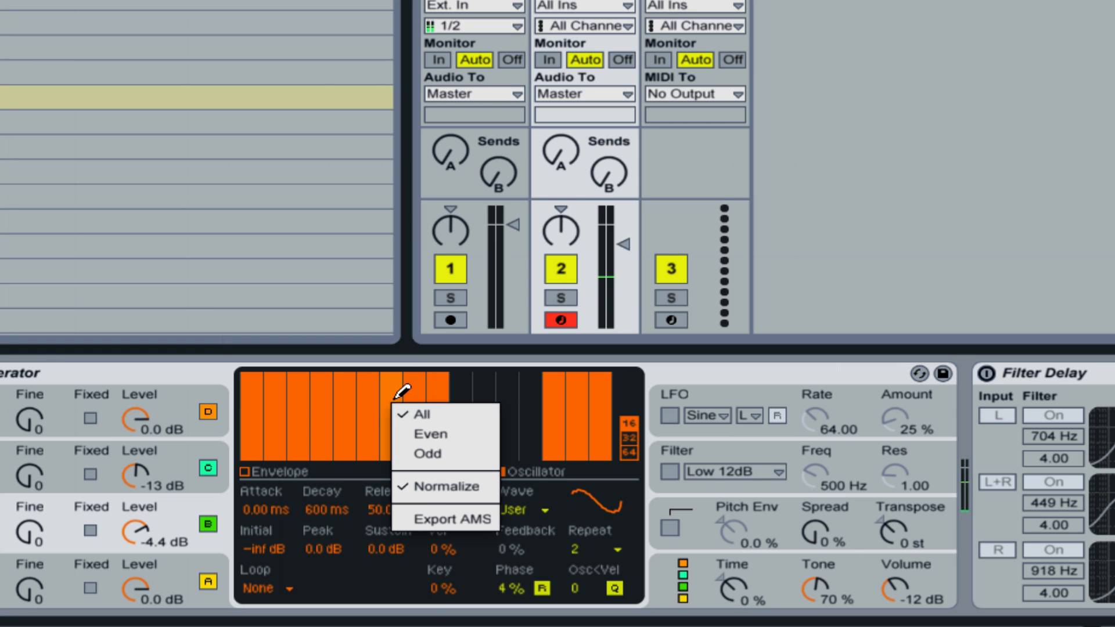
pyautogui.click(427, 486)
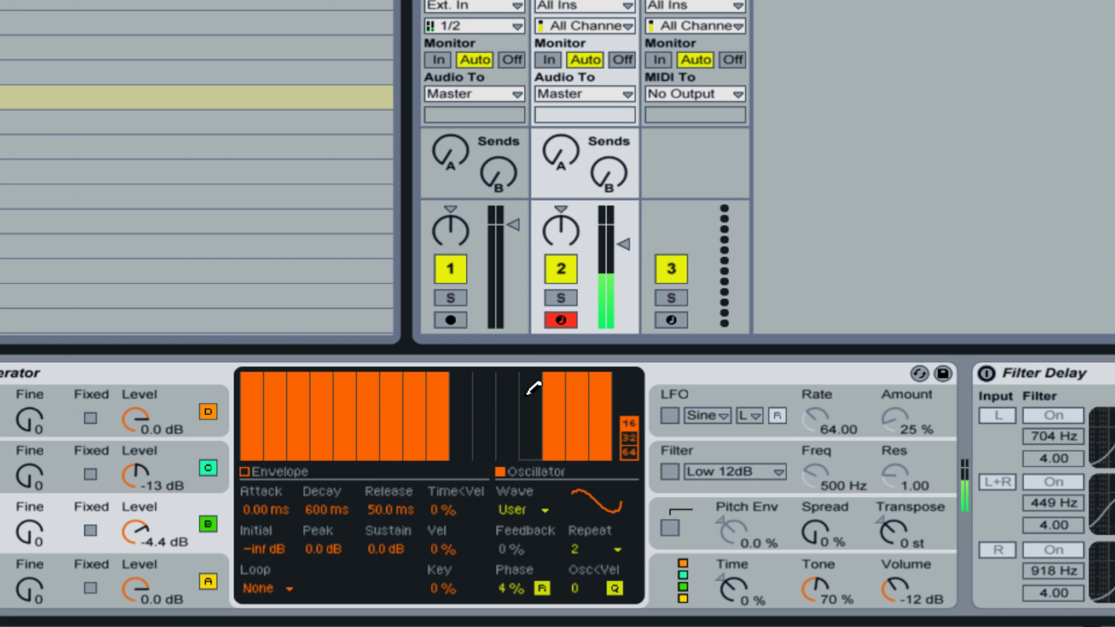
# Turn Normalize on and back off for oscillator B's waveform to compare the sound.
pyautogui.rightClick(511, 421)
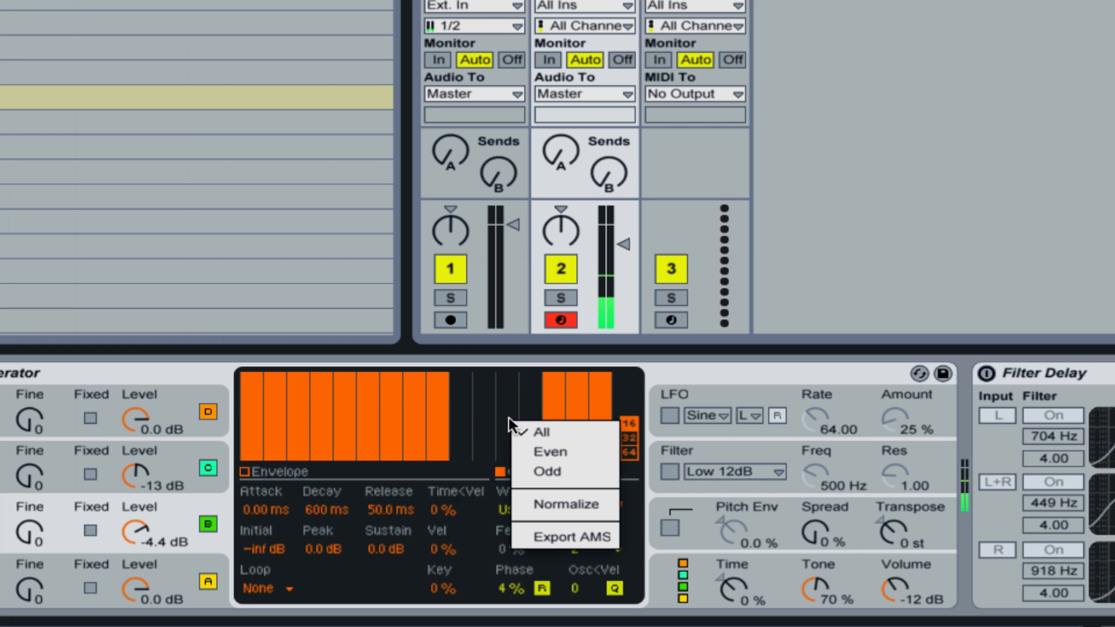
pyautogui.click(588, 503)
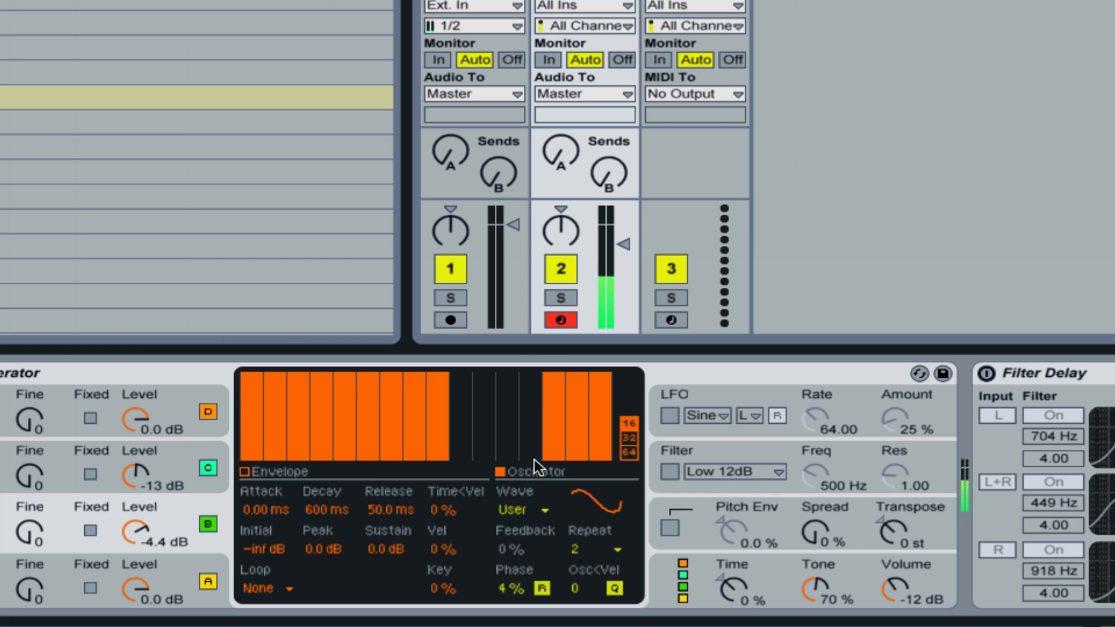
pyautogui.rightClick(516, 422)
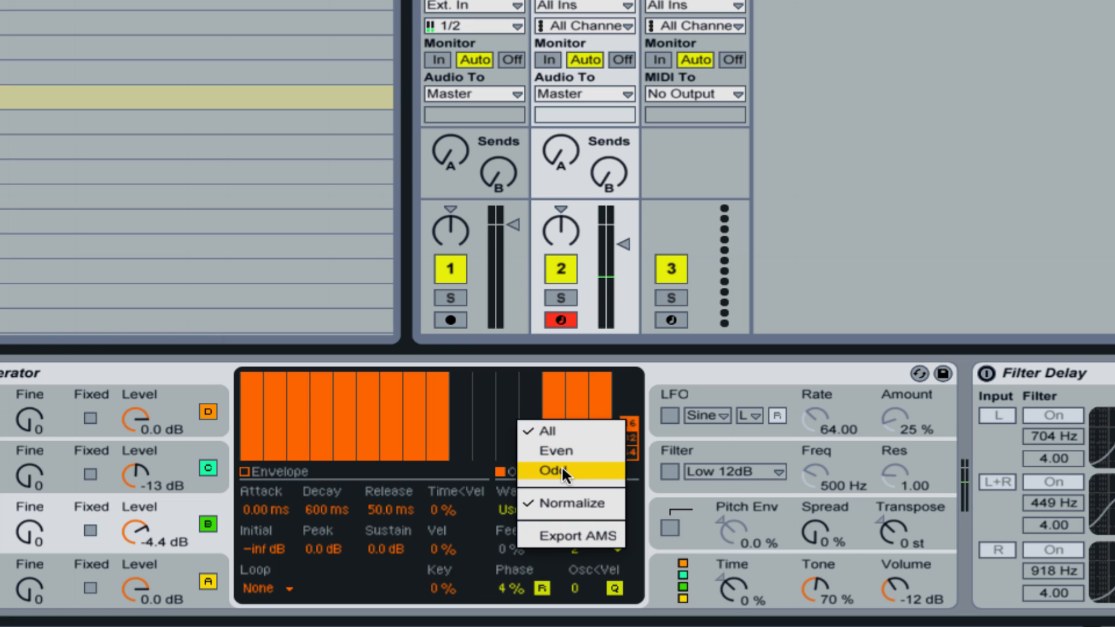
pyautogui.click(566, 502)
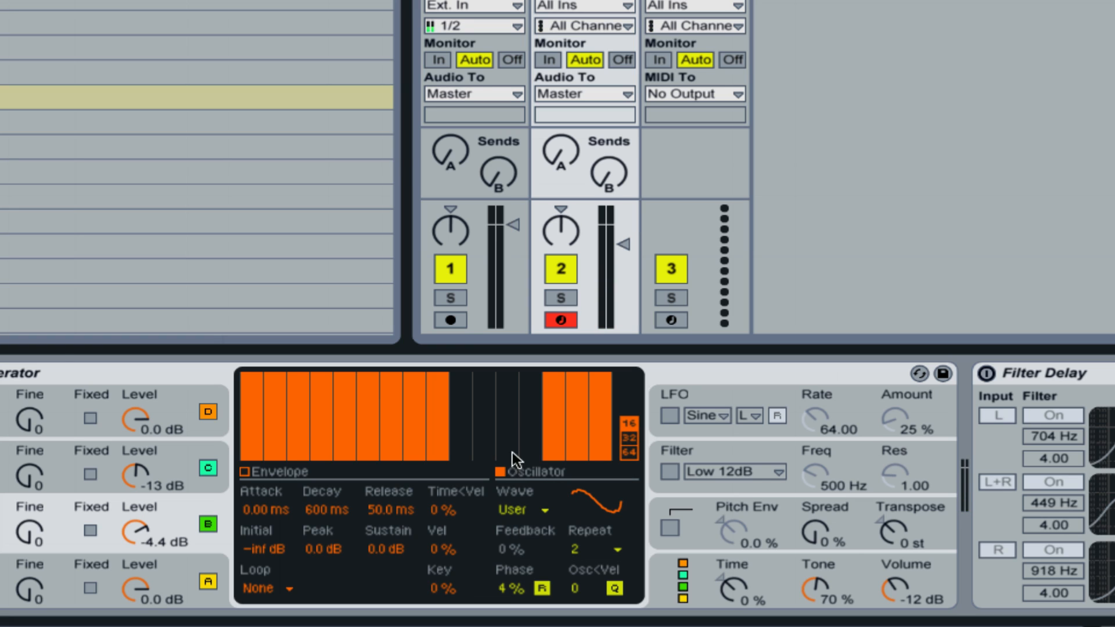
pyautogui.rightClick(511, 398)
pyautogui.click(491, 412)
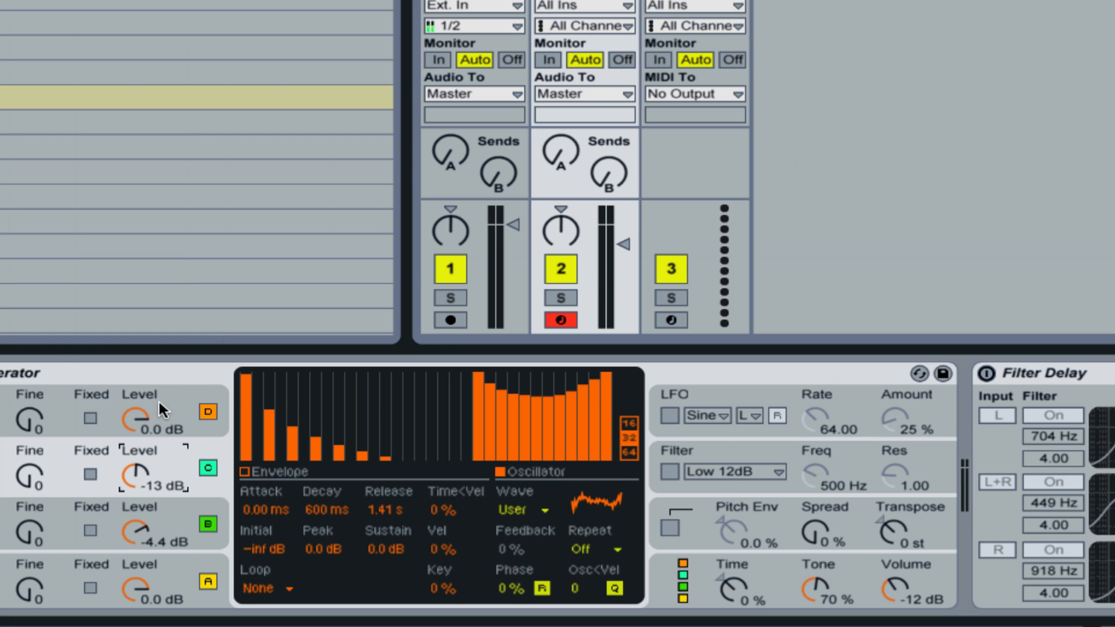
# Check the Normalize option in the waveform context options of oscillators C, D and A.
pyautogui.rightClick(382, 402)
pyautogui.click(399, 495)
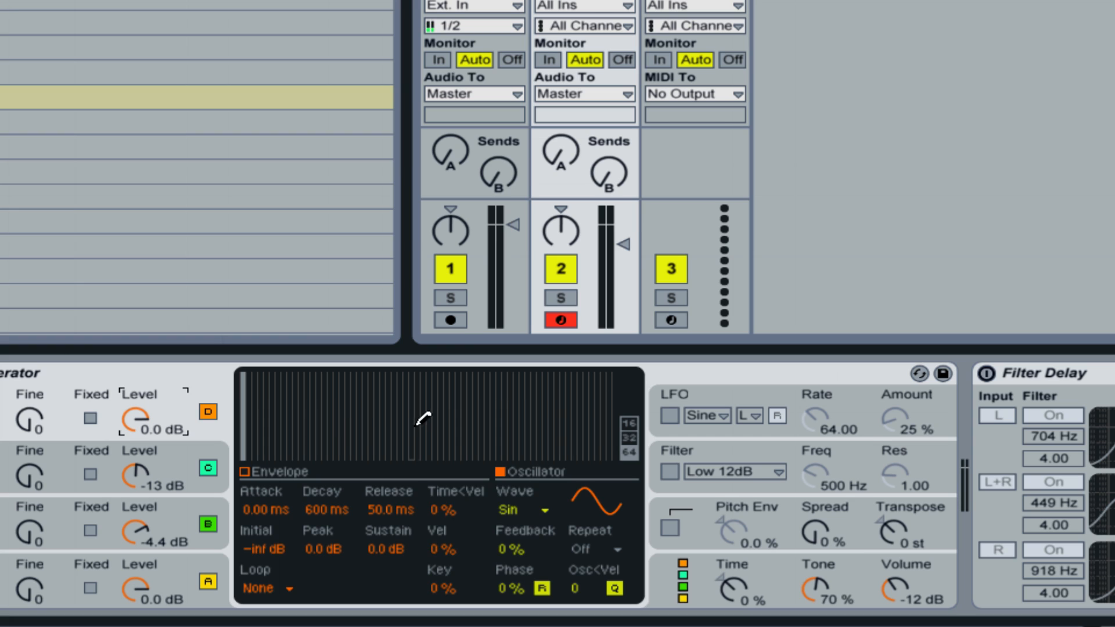
pyautogui.rightClick(421, 425)
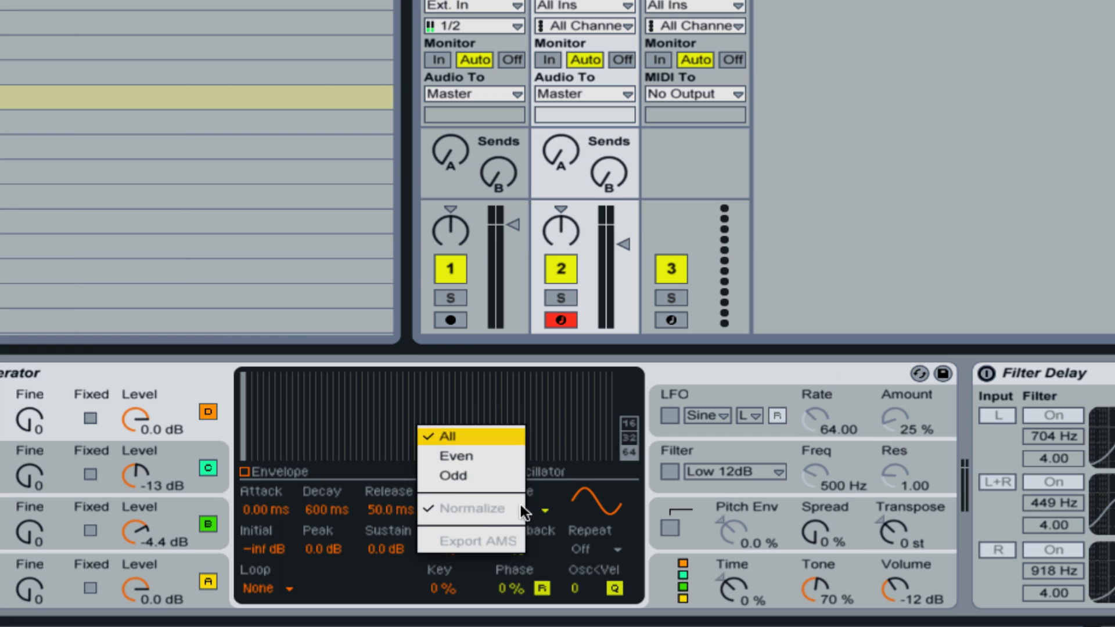
pyautogui.click(482, 507)
pyautogui.click(171, 559)
pyautogui.rightClick(413, 435)
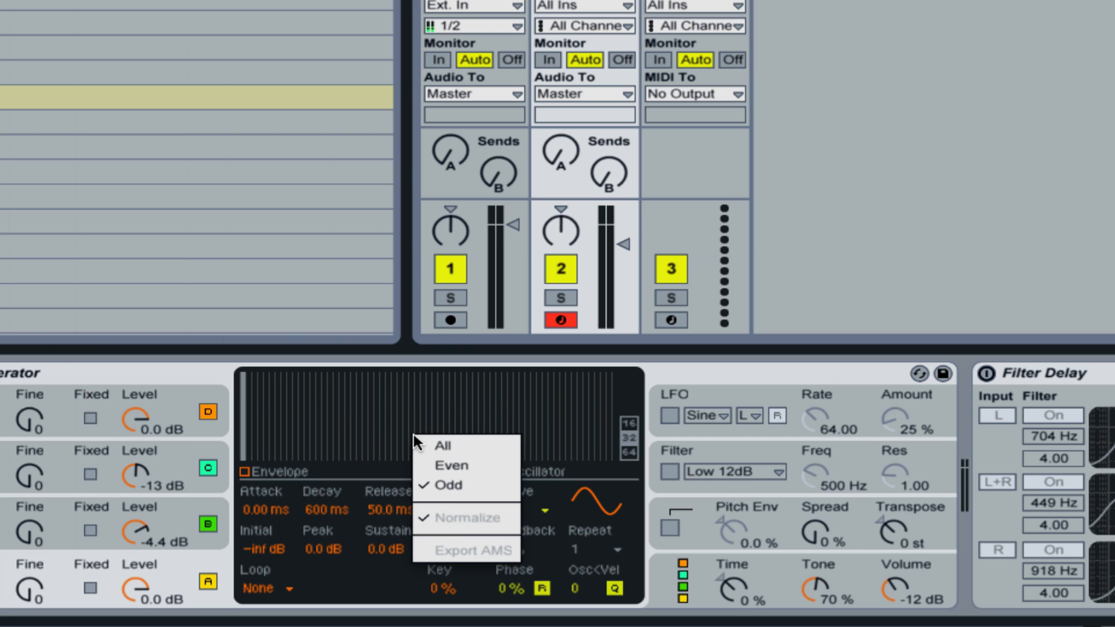
pyautogui.click(454, 516)
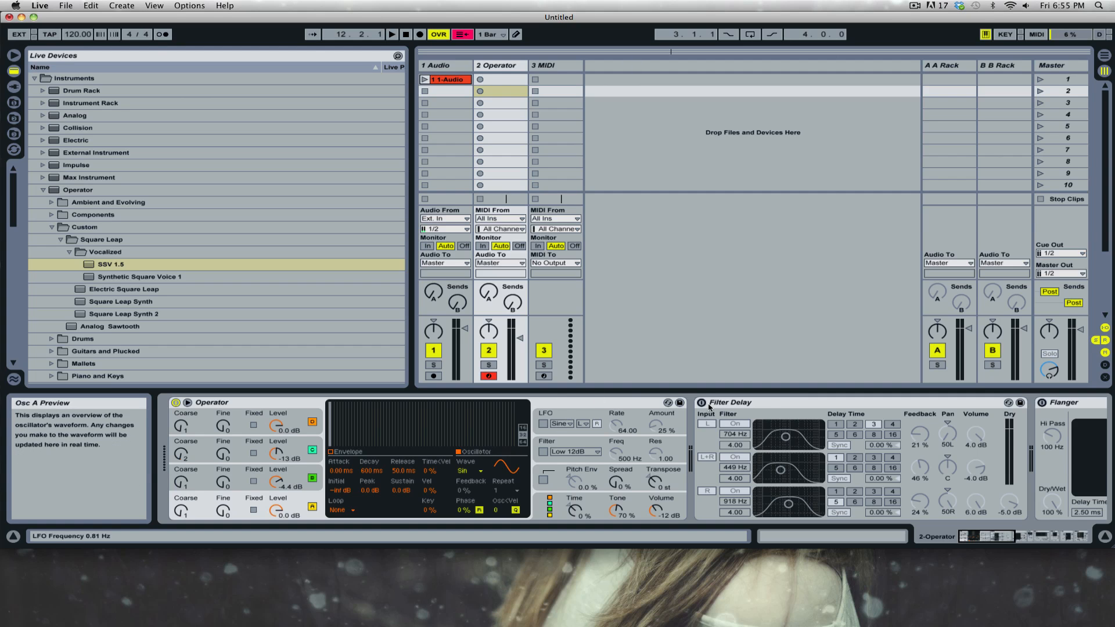
# Turn on Filter Delay in the Operator track's device chain and insert a Simple Delay between Dynamic Tube and Chorus.
pyautogui.click(998, 536)
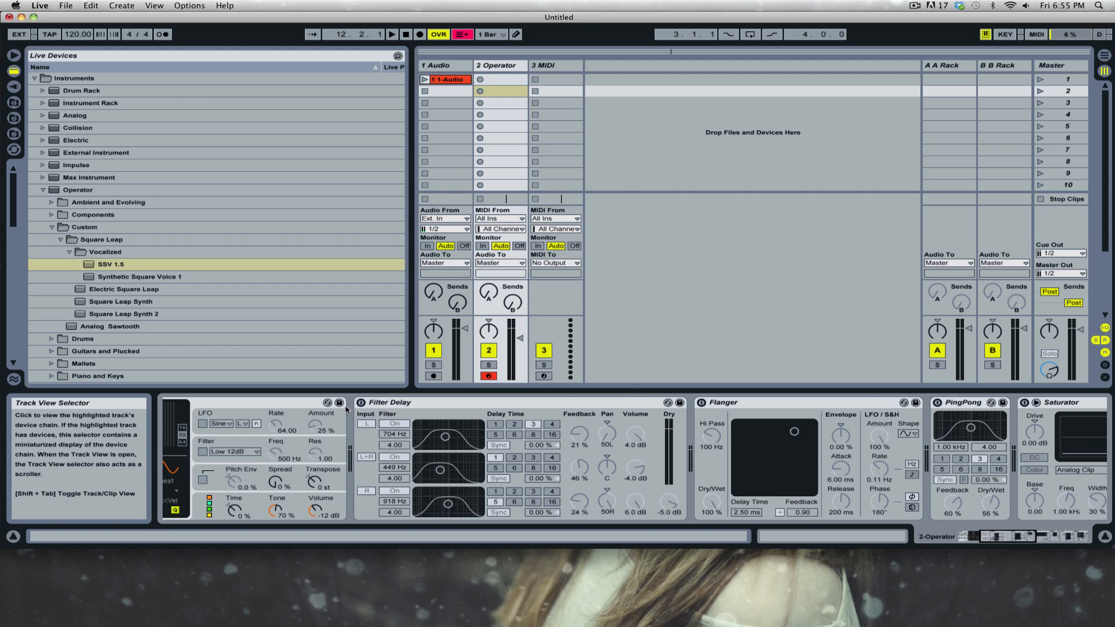
pyautogui.click(360, 402)
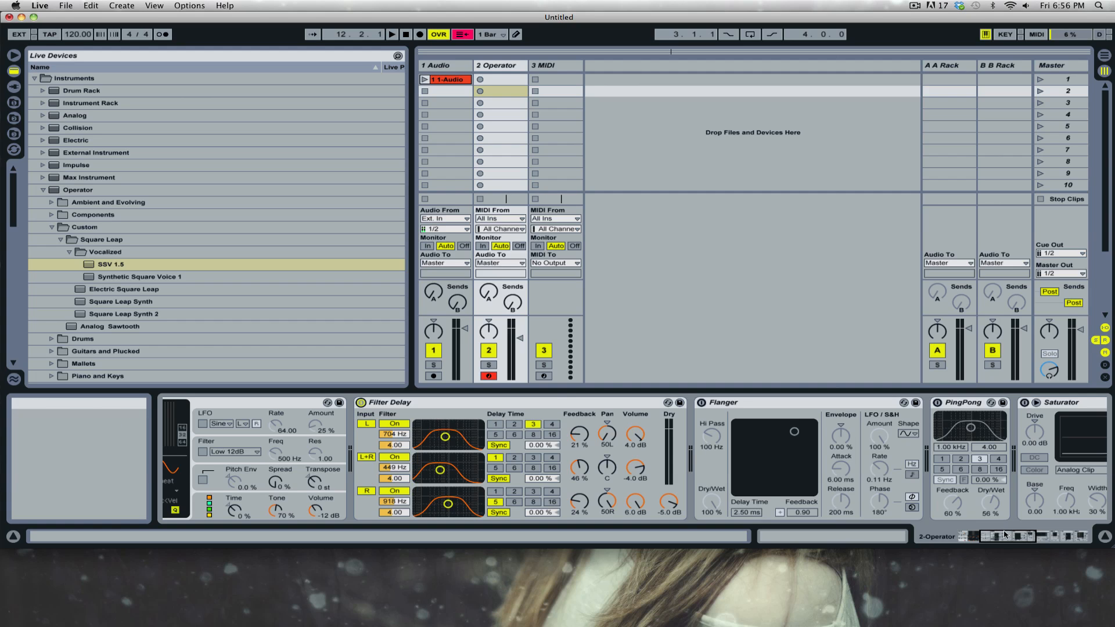
pyautogui.scroll(-5, 406, 452)
pyautogui.scroll(-10, 137, 306)
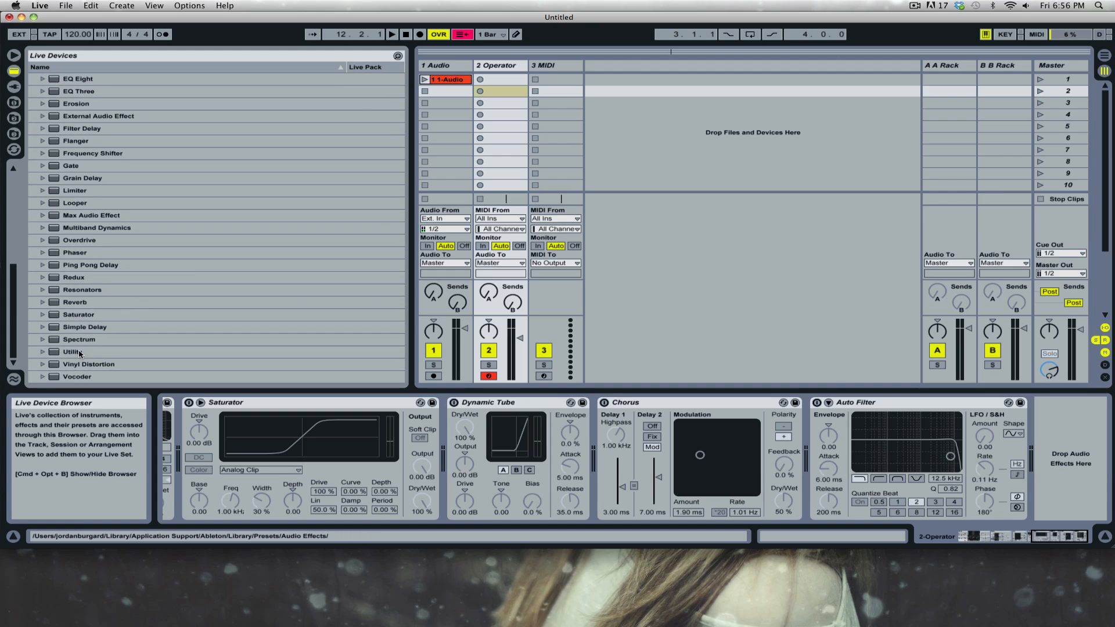
pyautogui.moveTo(84, 327); pyautogui.dragTo(634, 439)
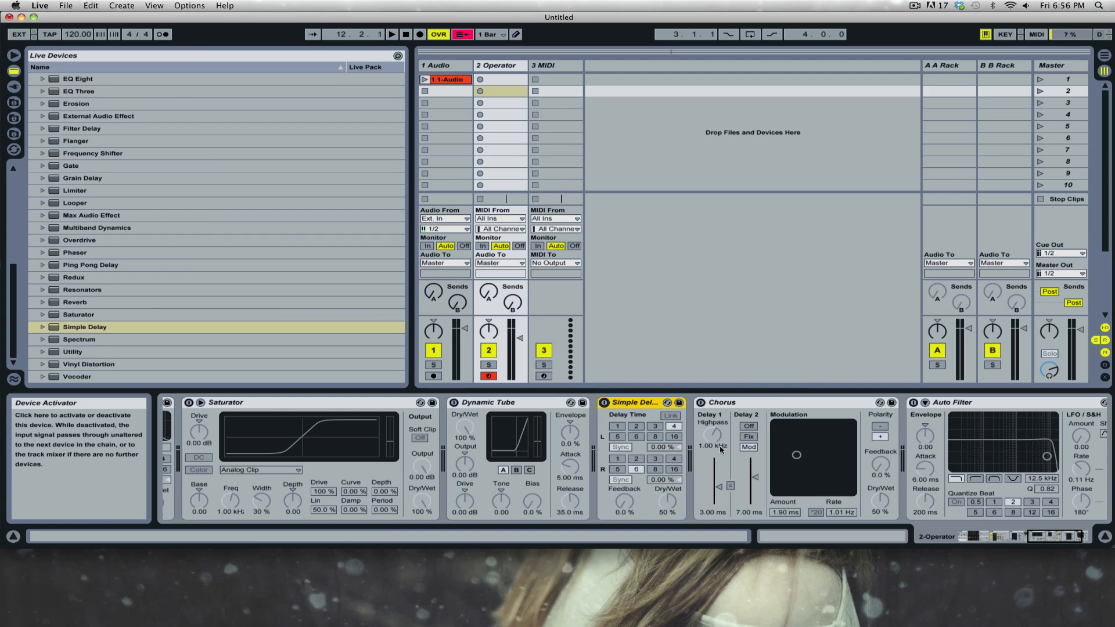
# Review Filter Delay's context options and set its delay mode to Repitch.
pyautogui.moveTo(1046, 539); pyautogui.dragTo(998, 533)
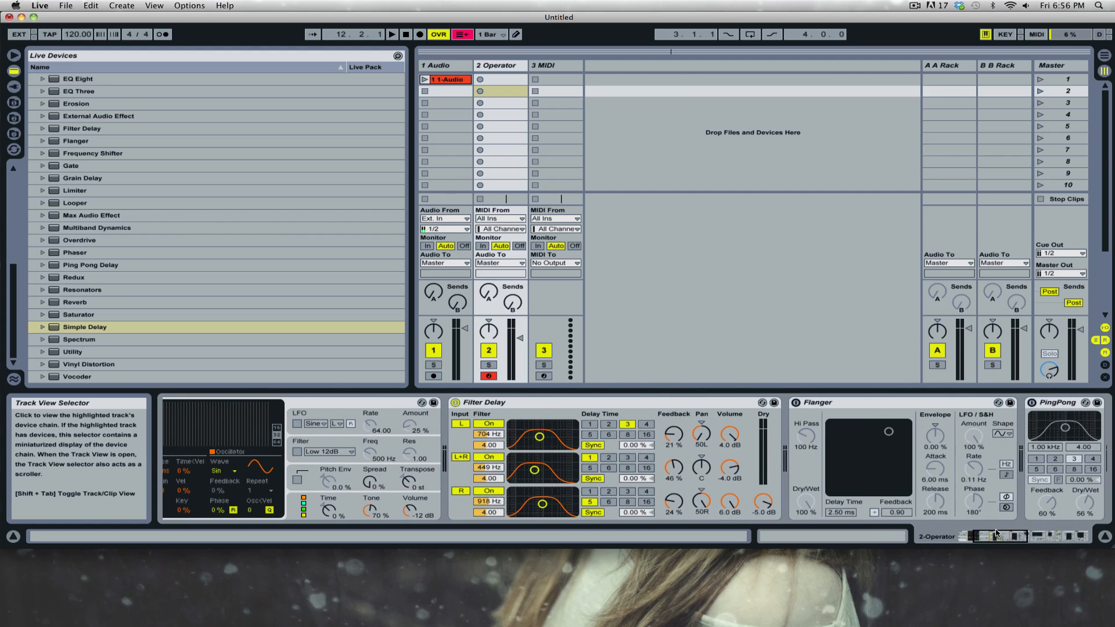
pyautogui.rightClick(654, 404)
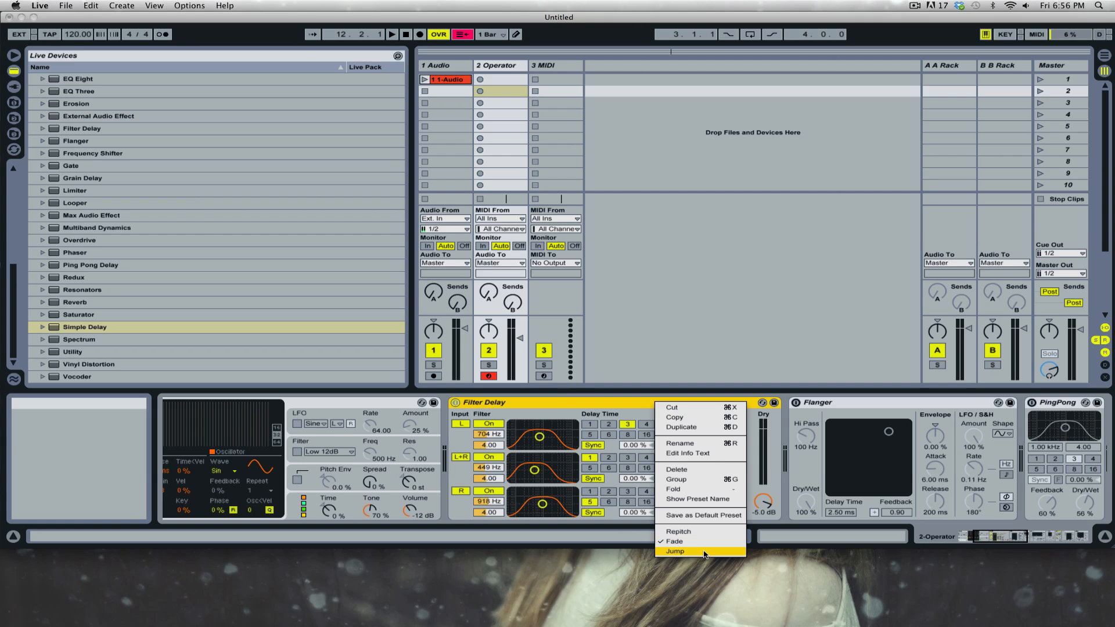
pyautogui.click(533, 401)
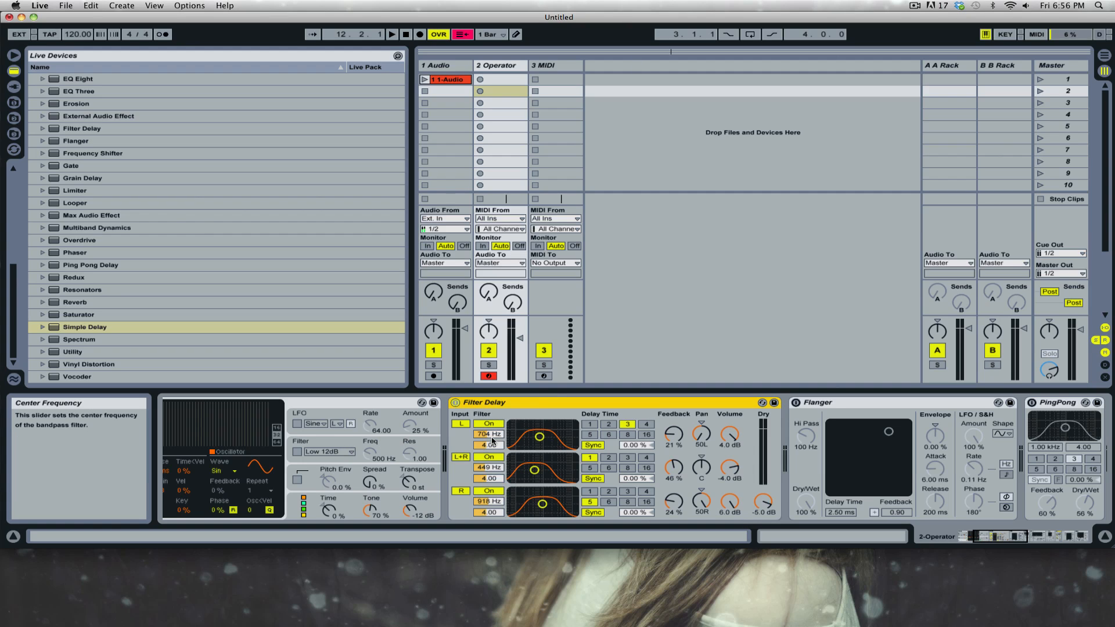
pyautogui.rightClick(567, 405)
pyautogui.click(528, 405)
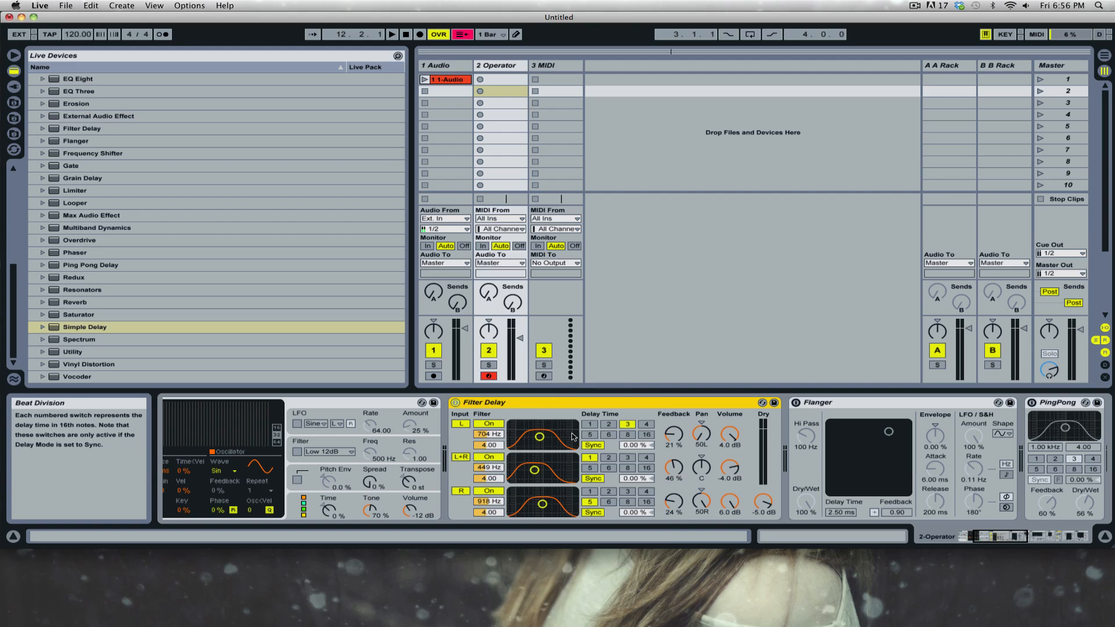
pyautogui.rightClick(608, 405)
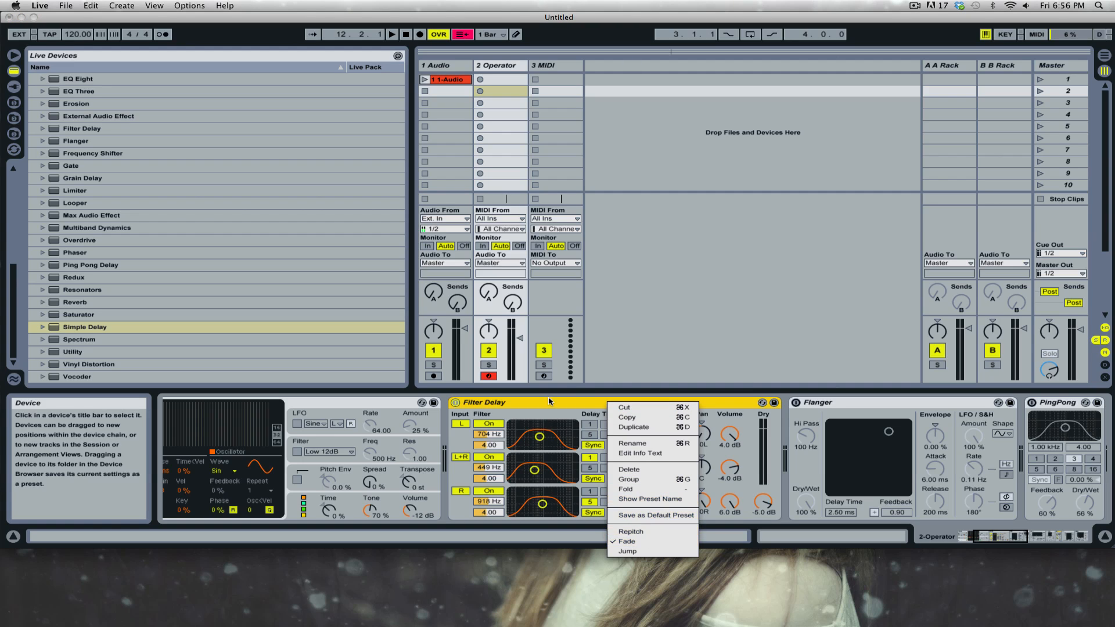
pyautogui.click(525, 400)
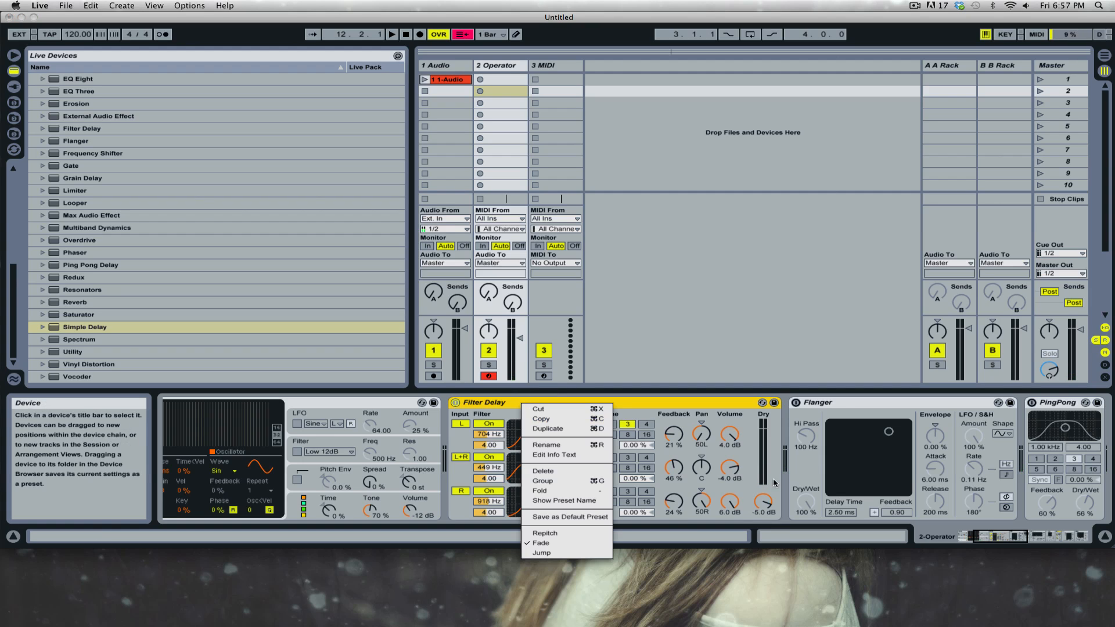
pyautogui.click(545, 533)
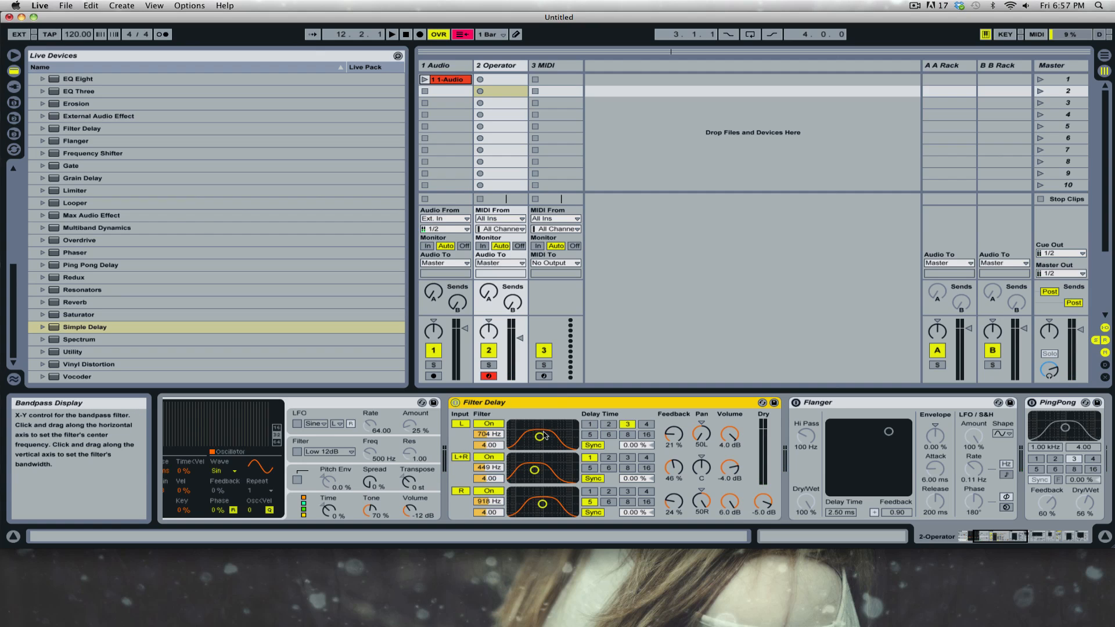
# Set Filter Delay's three bandpass filters to 917 Hz, 1.38 kHz and 1.29 kHz with 9.00 bandwidth, and its delay mode to Fade.
pyautogui.moveTo(539, 437); pyautogui.dragTo(542, 424)
pyautogui.moveTo(543, 477); pyautogui.dragTo(556, 464)
pyautogui.moveTo(543, 504); pyautogui.dragTo(545, 491)
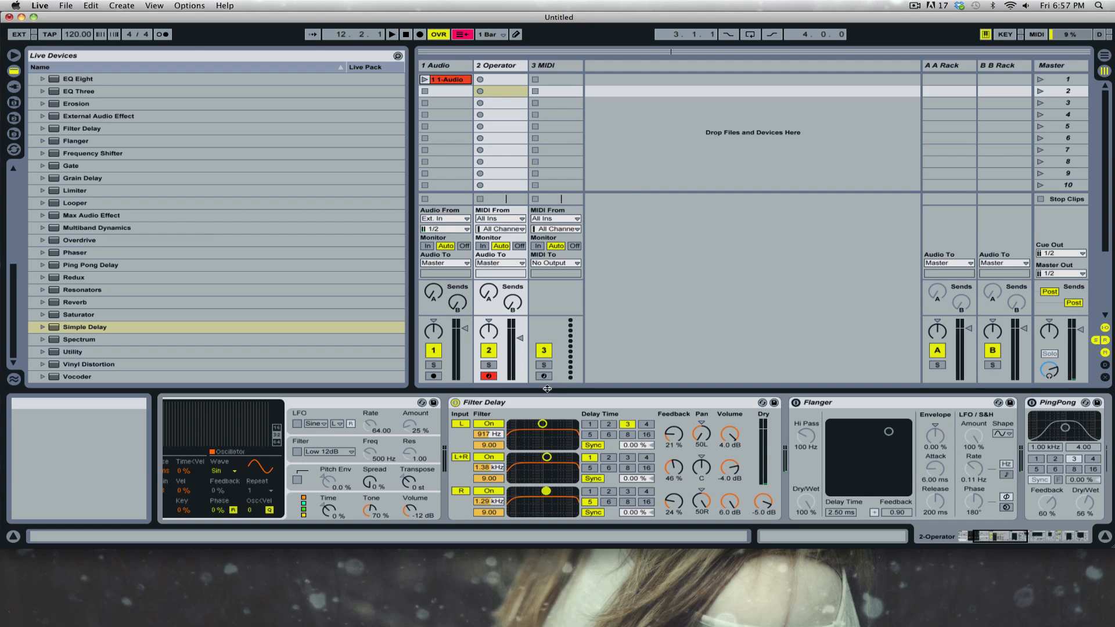
pyautogui.rightClick(559, 405)
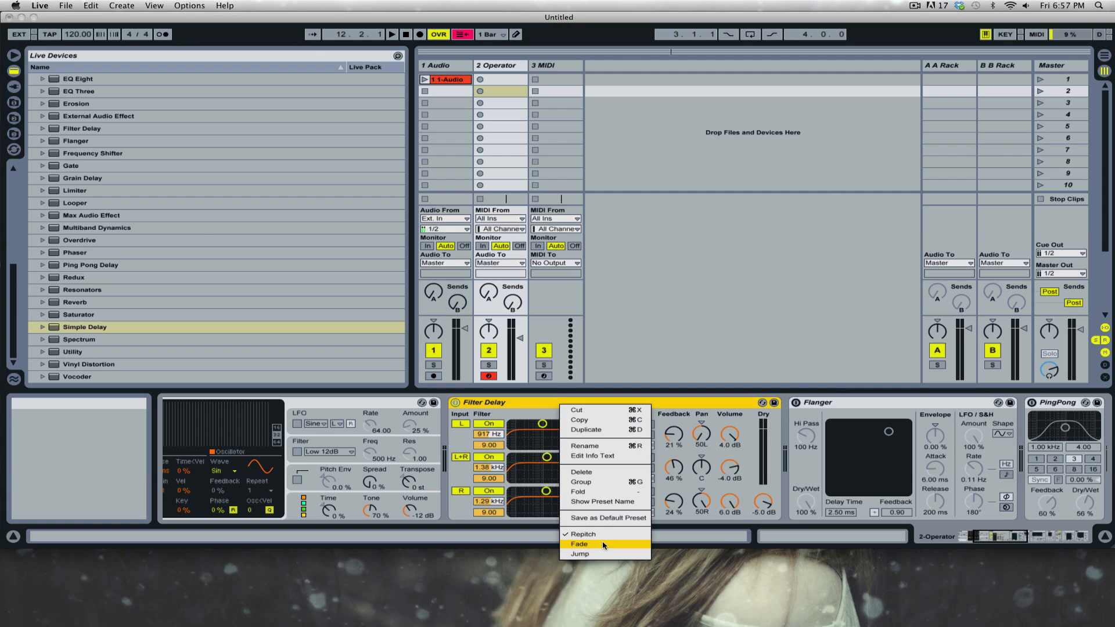
pyautogui.click(603, 545)
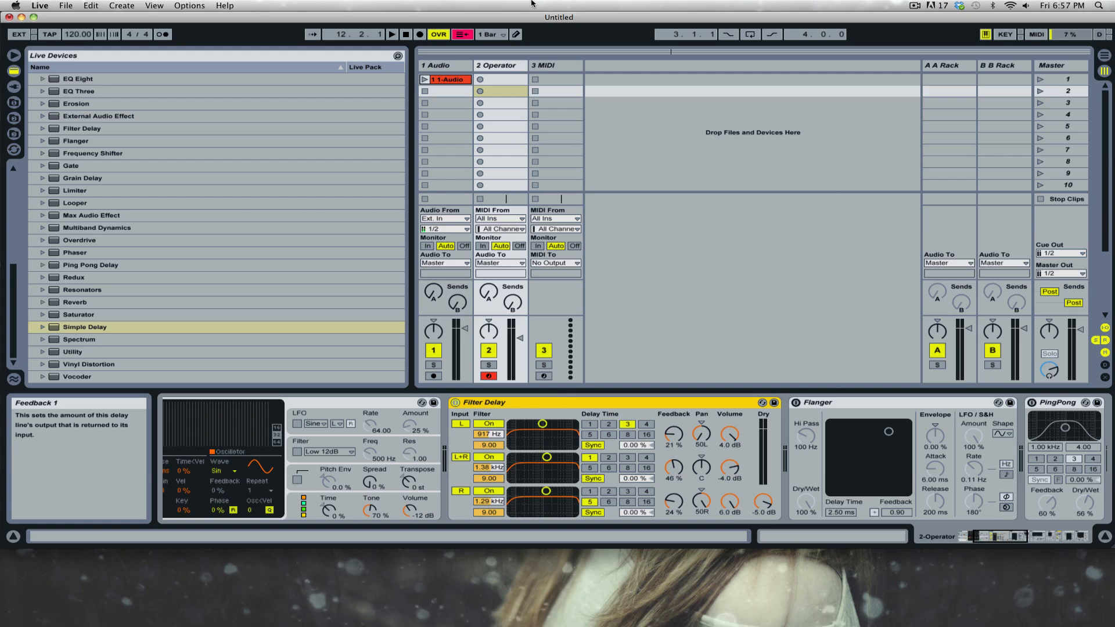
# Try Texture warp mode with Grain Size about 63 on the 1-Audio clip and restore Beats mode.
pyautogui.doubleClick(450, 79)
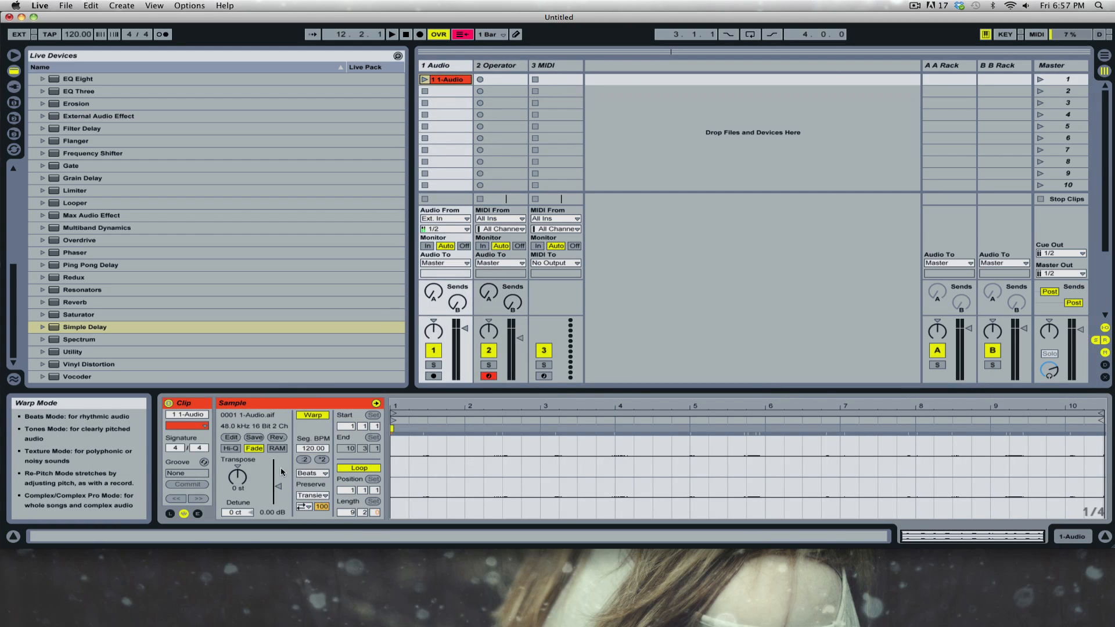
pyautogui.click(307, 474)
pyautogui.click(307, 502)
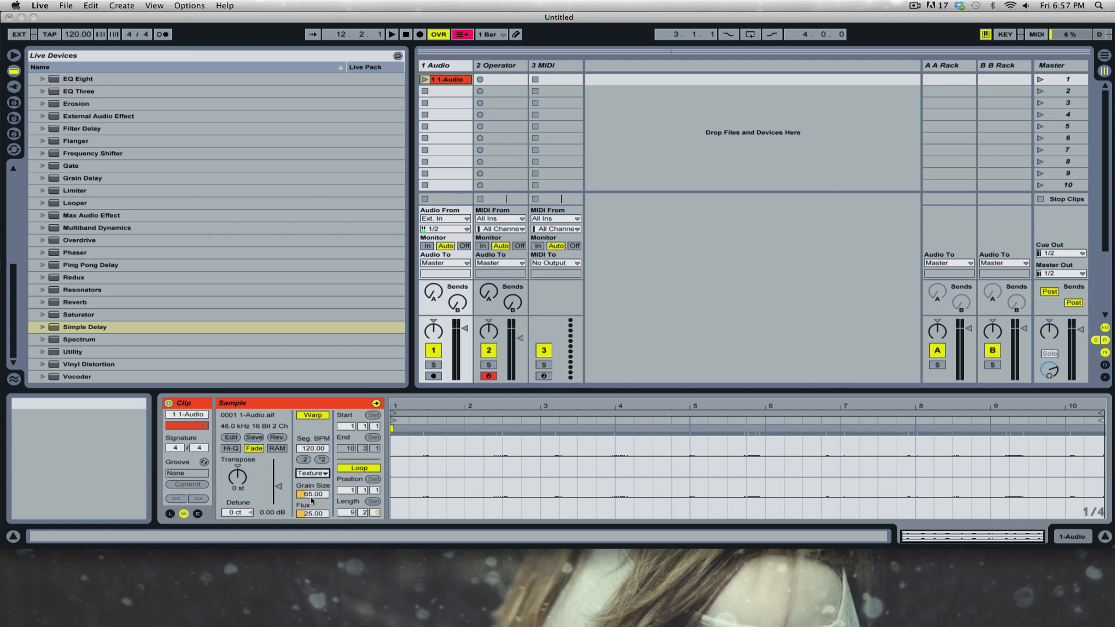
pyautogui.moveTo(323, 498)
pyautogui.mouseDown()
pyautogui.moveTo(323, 476)
pyautogui.moveTo(313, 511)
pyautogui.mouseUp()
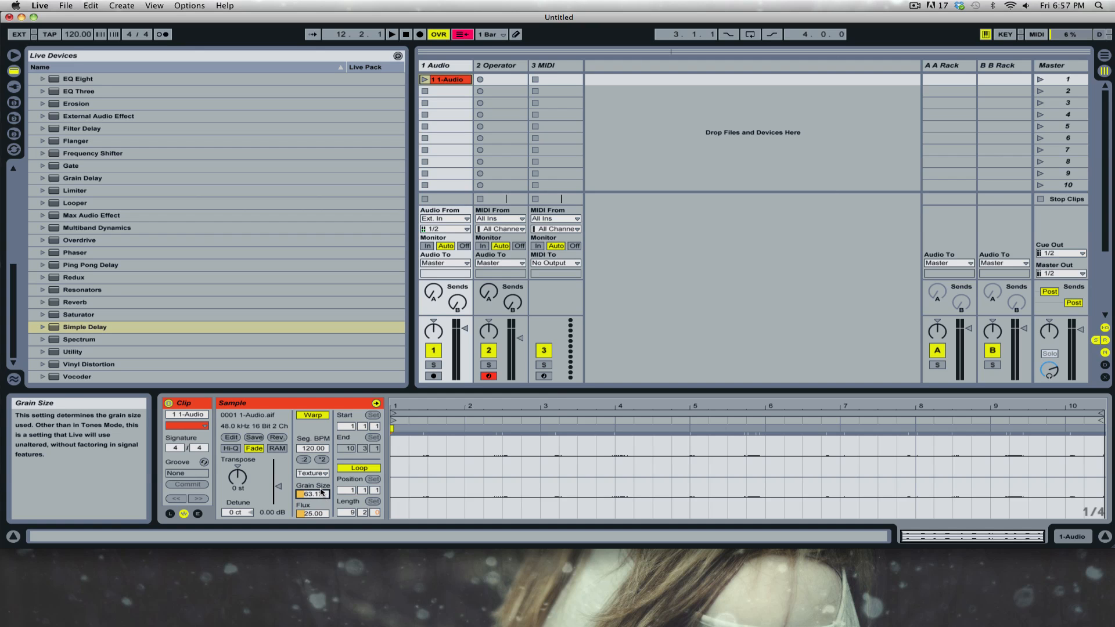
pyautogui.click(312, 472)
pyautogui.click(319, 486)
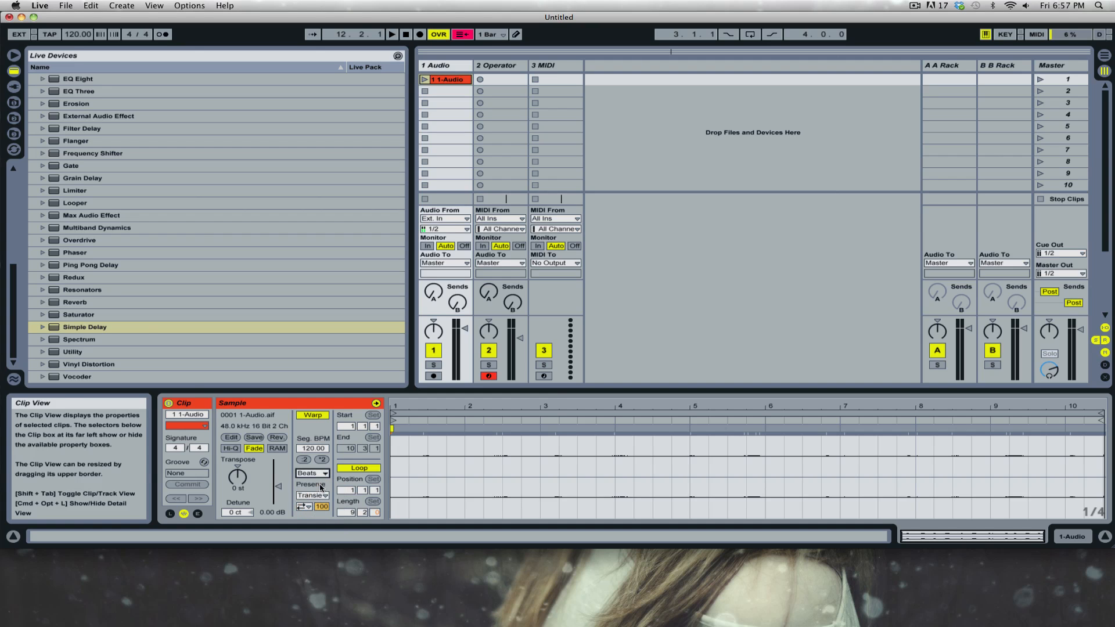
# Return to the Operator track's devices and set Filter Delay's delay mode to Jump.
pyautogui.click(513, 68)
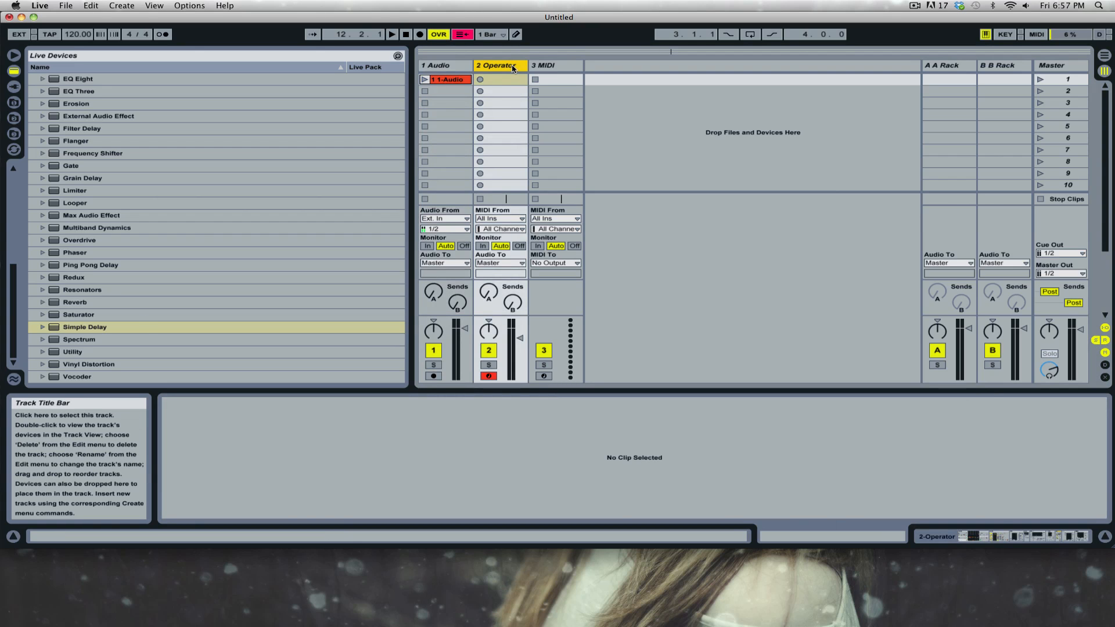
pyautogui.doubleClick(513, 68)
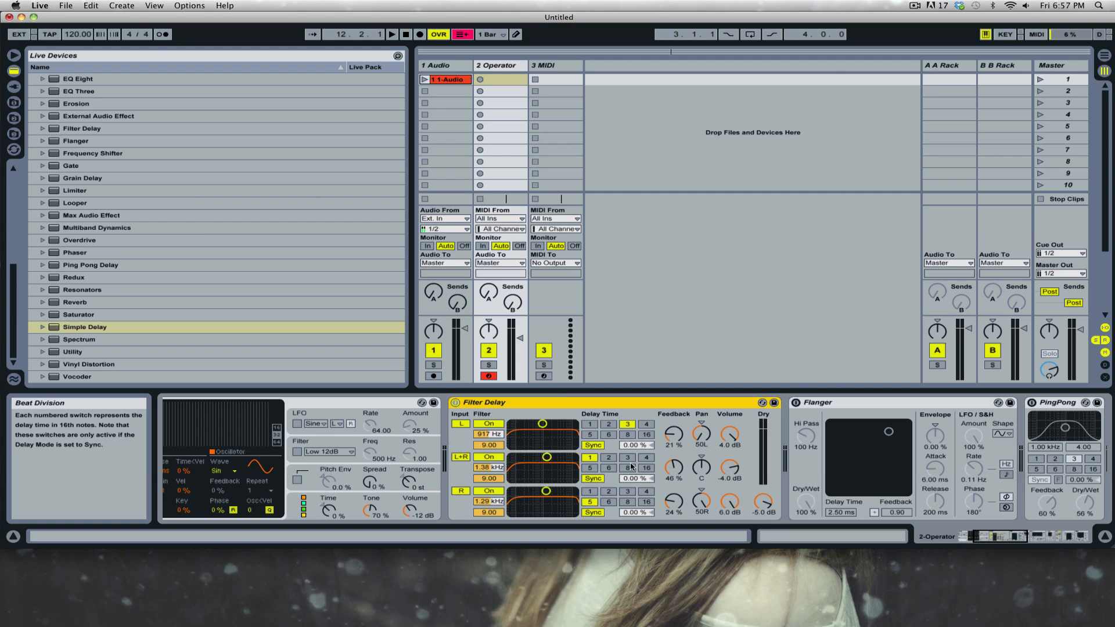
pyautogui.rightClick(548, 403)
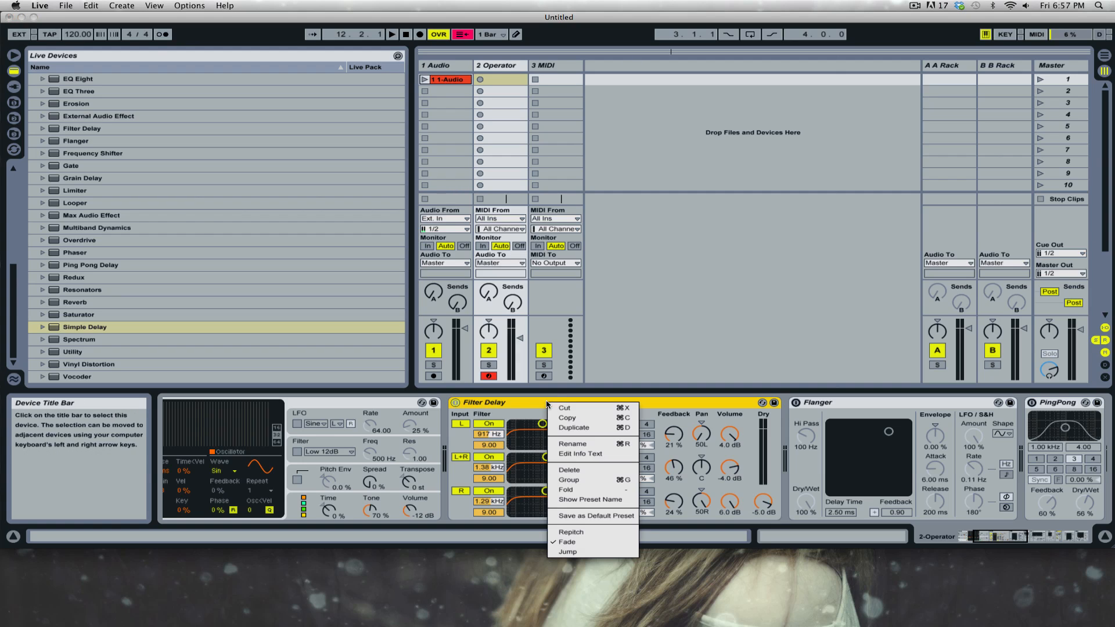
pyautogui.click(620, 559)
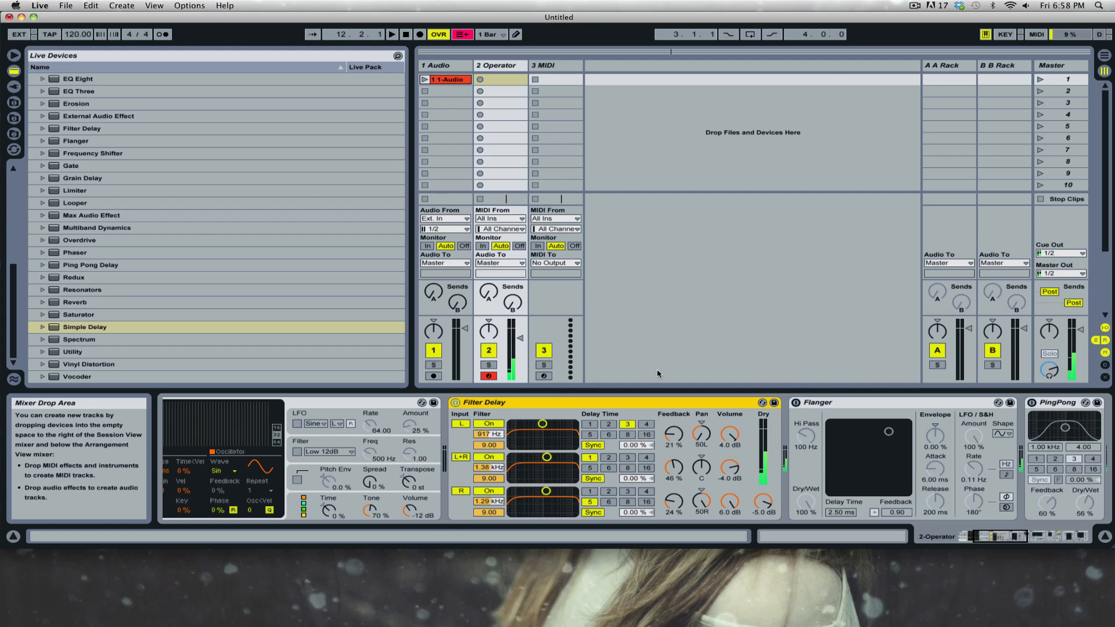
# Switch Filter Delay to Fade mode for comparison and restore Jump mode.
pyautogui.rightClick(611, 402)
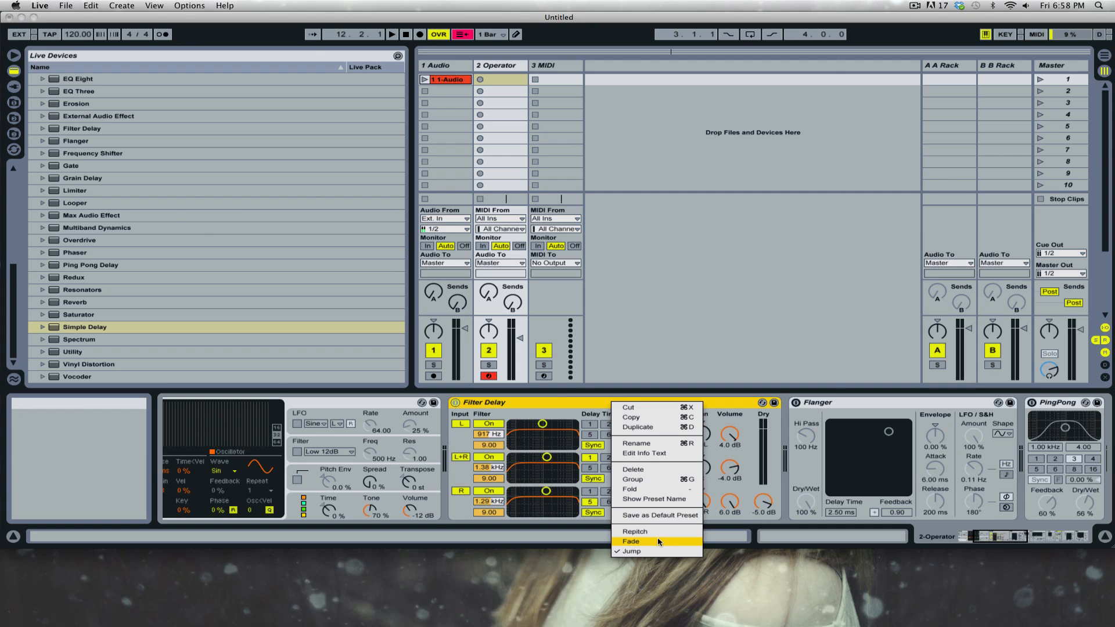
pyautogui.click(659, 542)
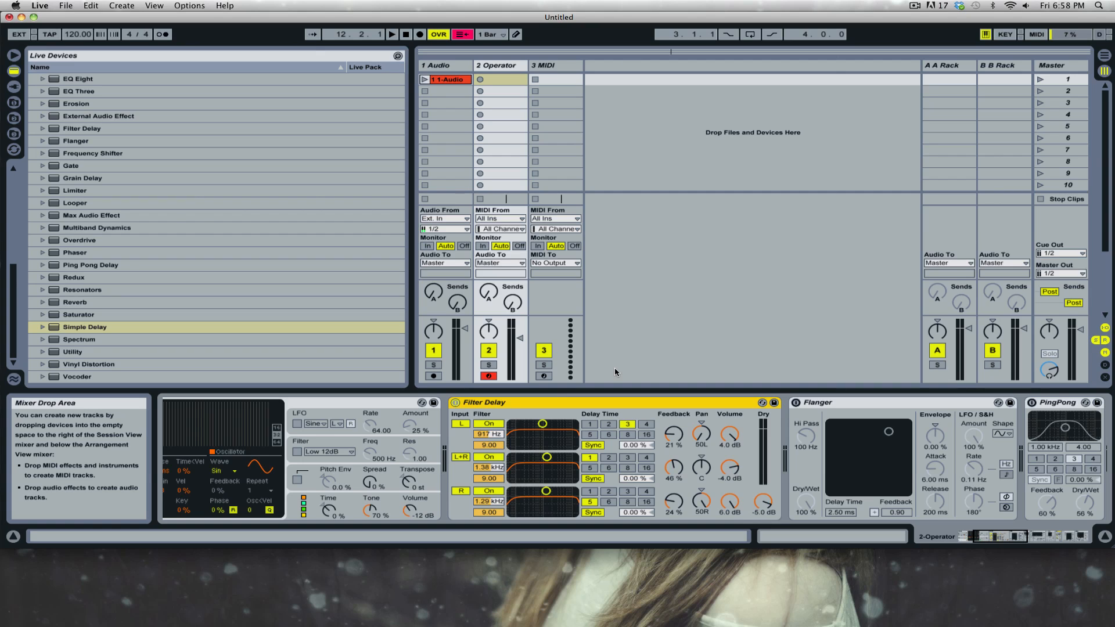
pyautogui.rightClick(615, 404)
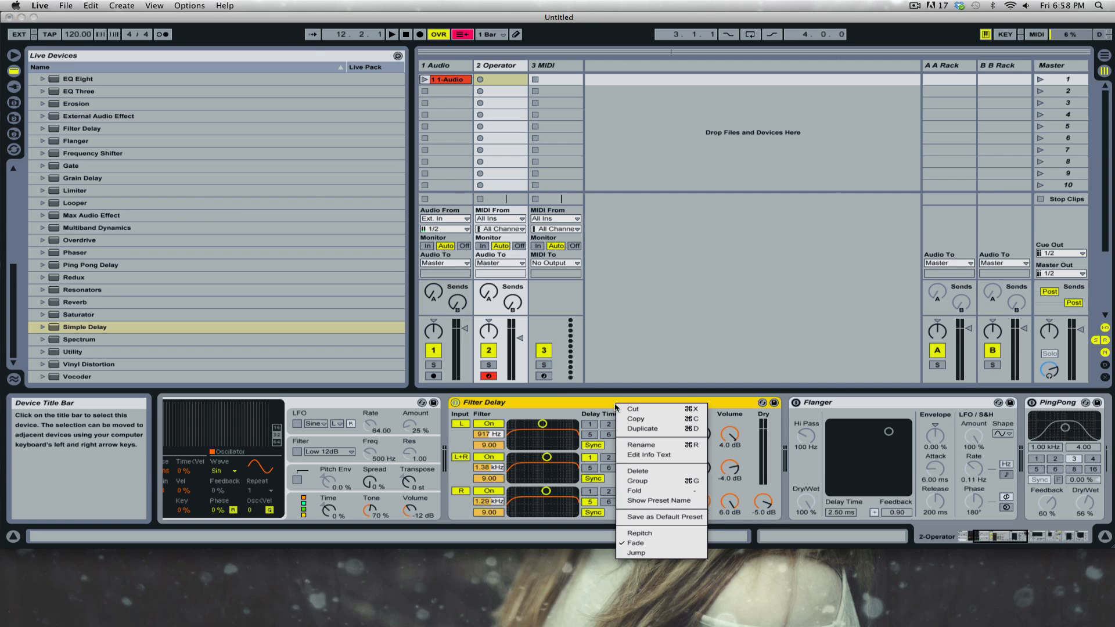
pyautogui.click(659, 554)
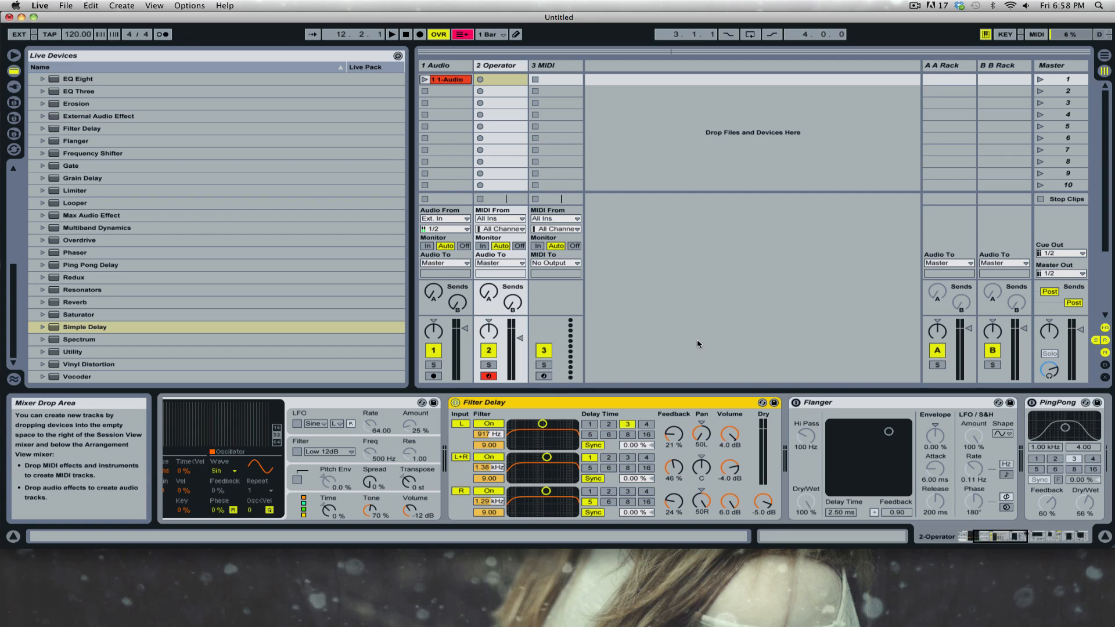
# Set Filter Delay's delay mode to Fade and deactivate the device.
pyautogui.rightClick(538, 403)
pyautogui.click(586, 547)
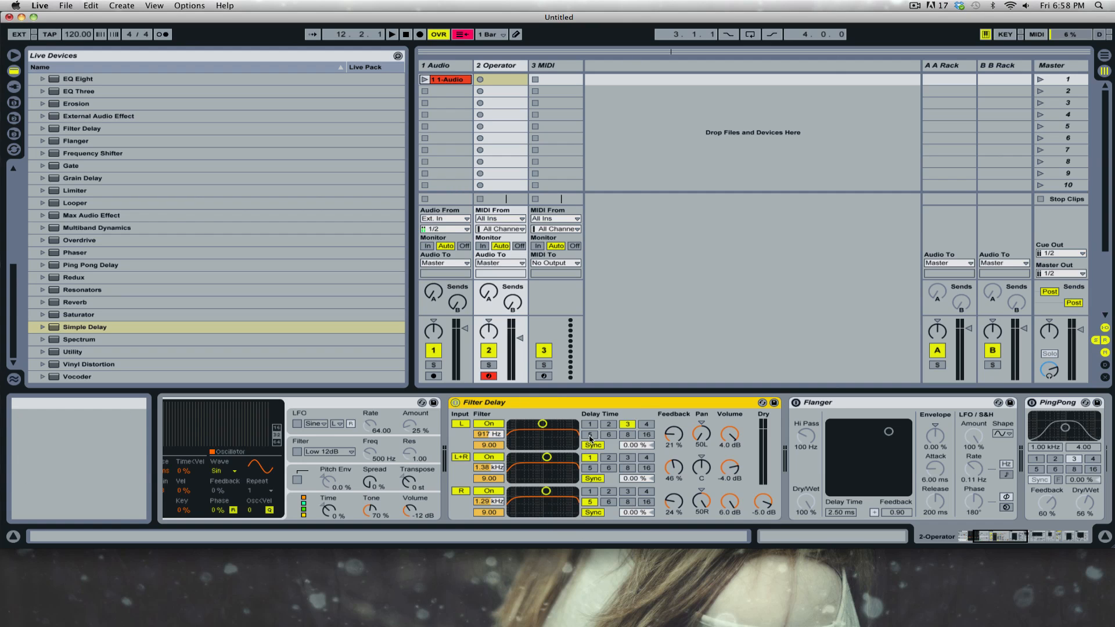
pyautogui.click(455, 404)
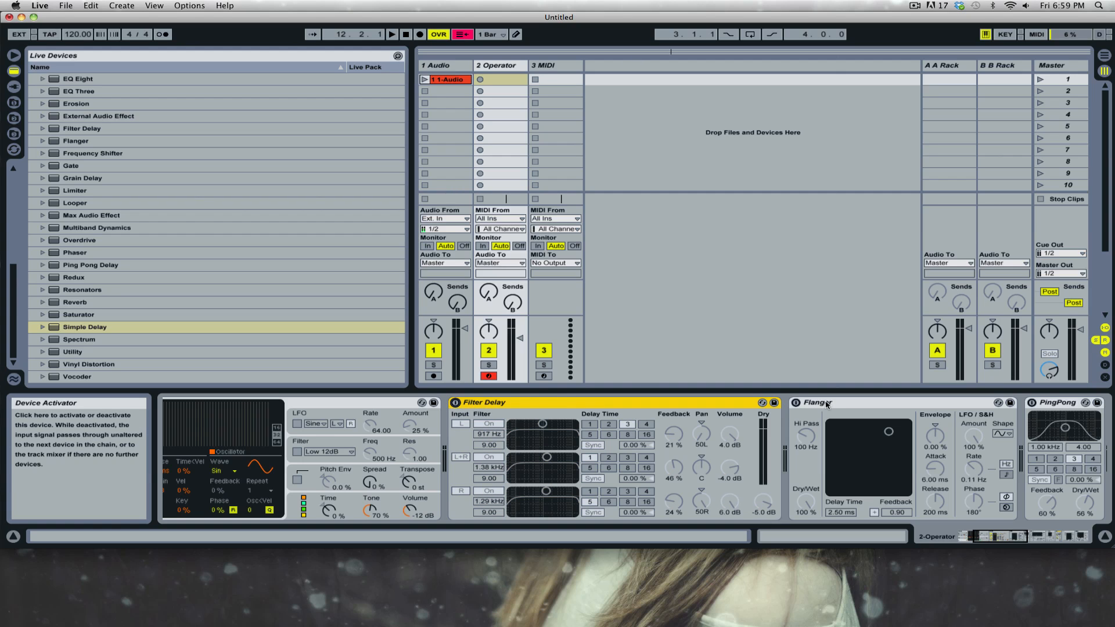
# Activate the Flanger and set its delay time to 0.33 ms and feedback to about 0.44 with inverted feedback polarity.
pyautogui.click(995, 537)
pyautogui.moveTo(994, 537); pyautogui.dragTo(1014, 538)
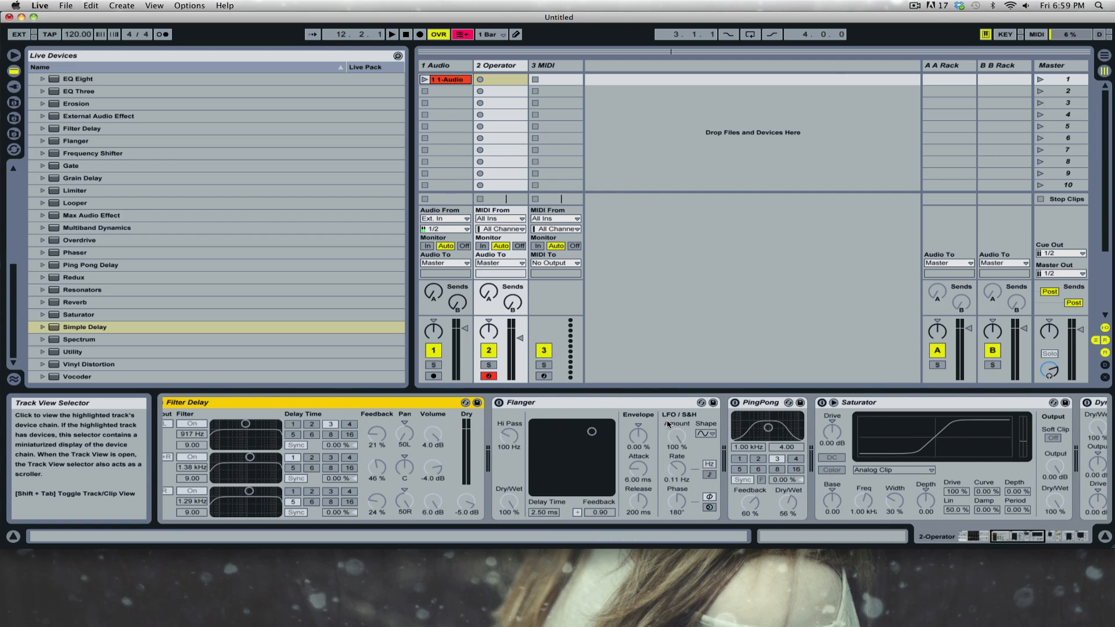
pyautogui.click(498, 402)
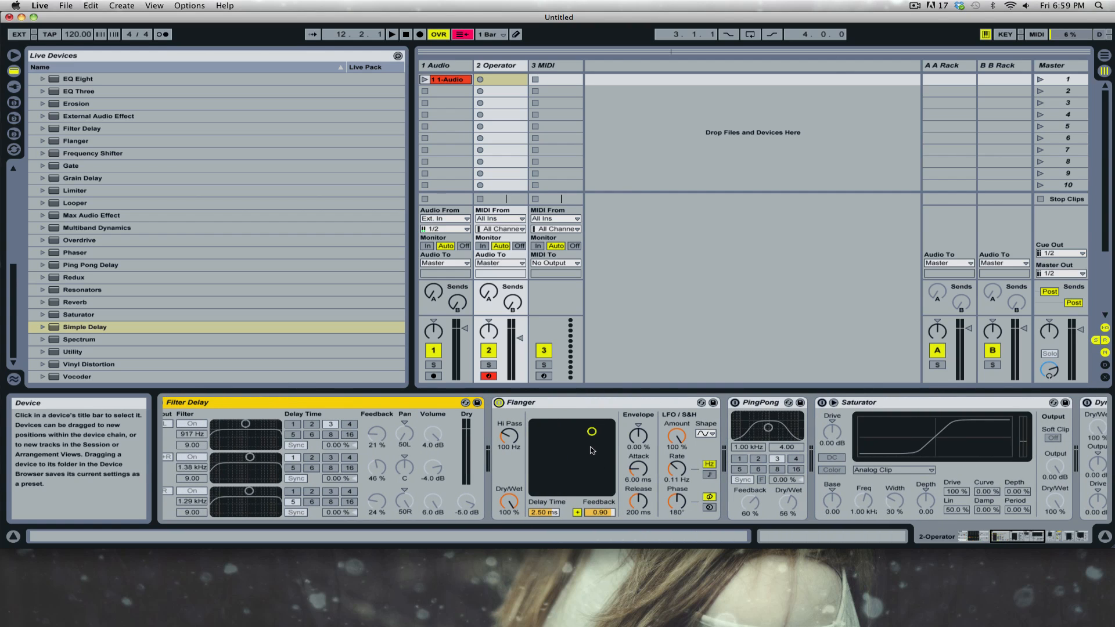
pyautogui.moveTo(594, 450); pyautogui.dragTo(560, 480)
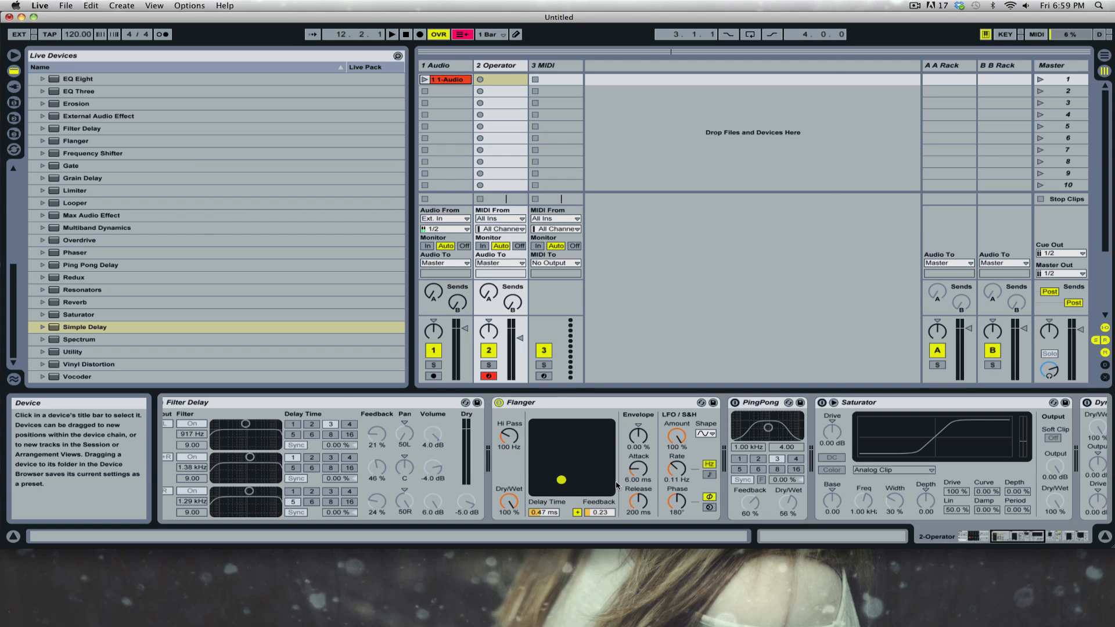
pyautogui.click(578, 512)
pyautogui.moveTo(563, 466); pyautogui.dragTo(554, 467)
# Try the Flanger's Hi-Quality mode and switch it back off for comparison.
pyautogui.rightClick(596, 406)
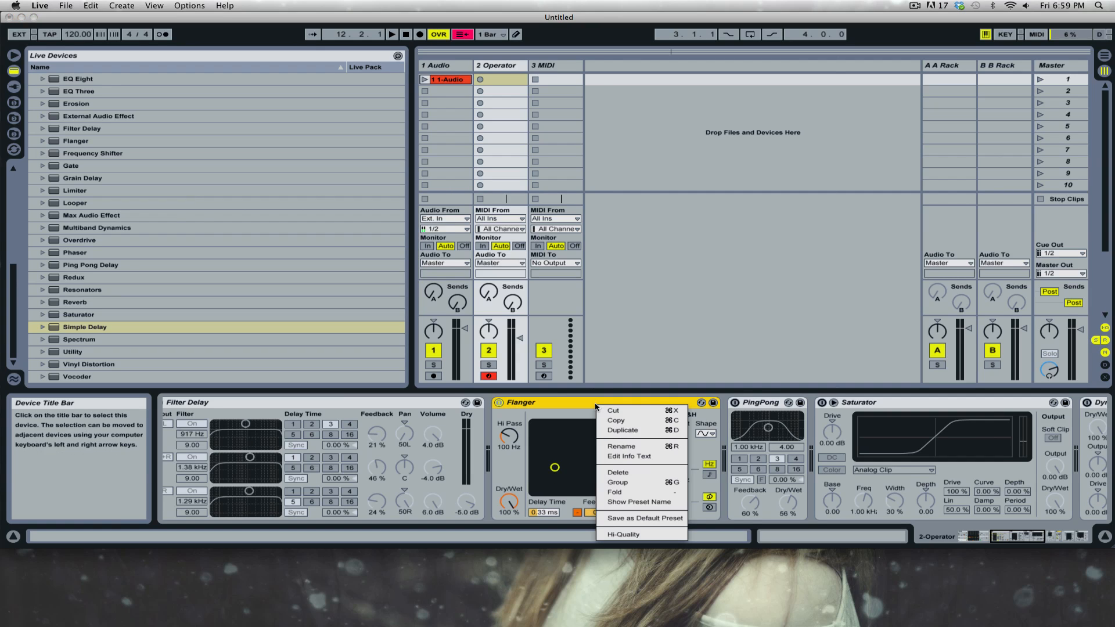
pyautogui.click(630, 536)
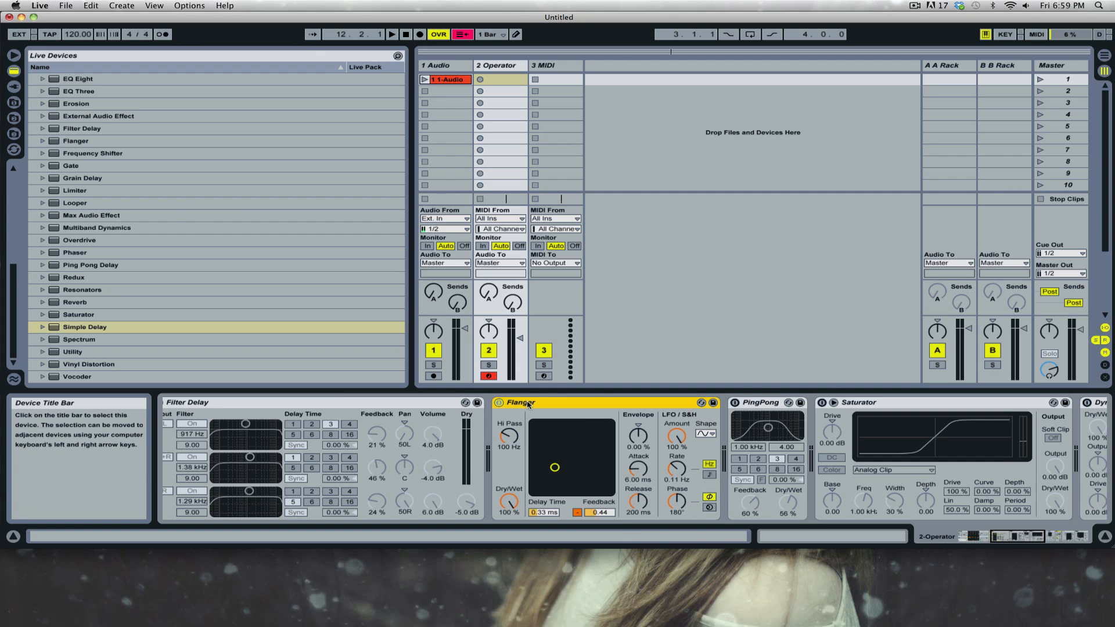
pyautogui.rightClick(528, 405)
pyautogui.click(528, 404)
# Set the Flanger's feedback to 0.50 and enable its Hi-Quality mode.
pyautogui.moveTo(607, 518); pyautogui.dragTo(608, 514)
pyautogui.rightClick(605, 402)
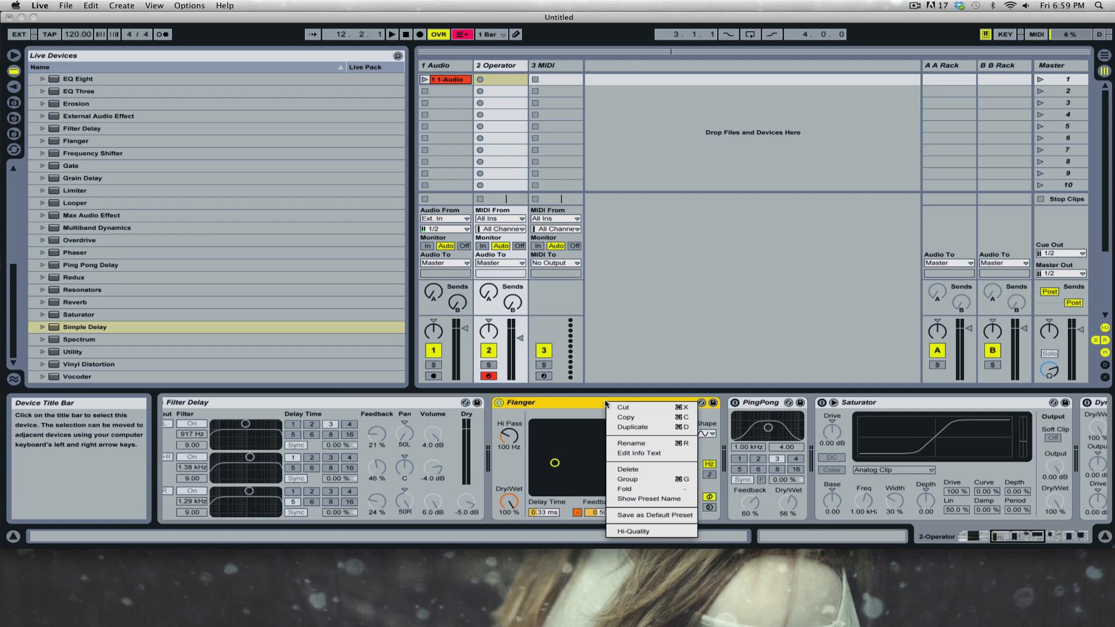
pyautogui.click(642, 536)
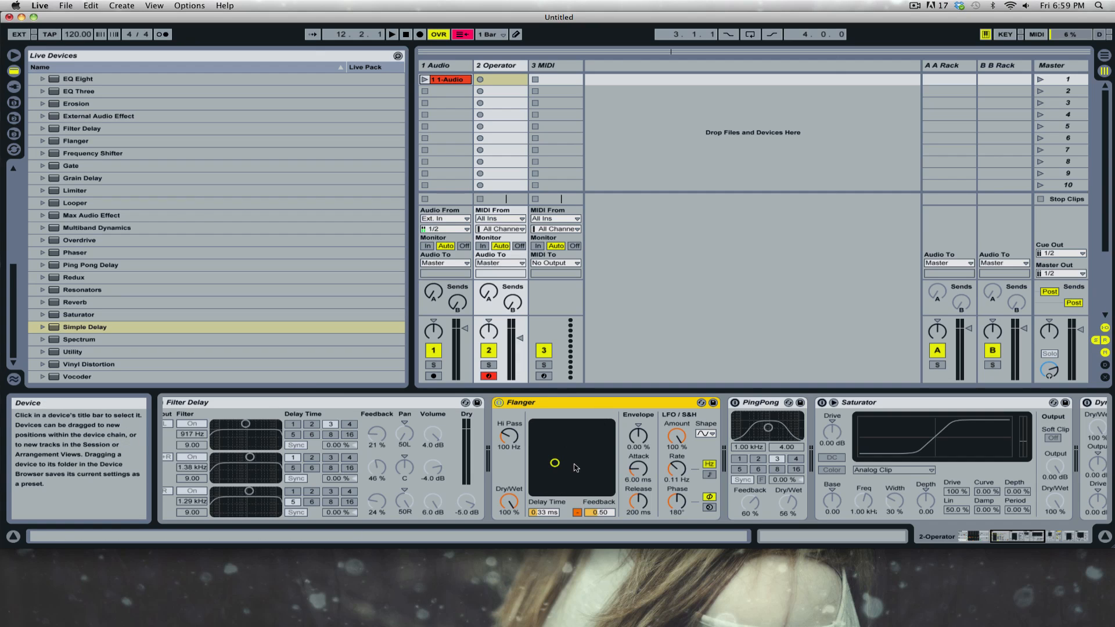
pyautogui.rightClick(569, 404)
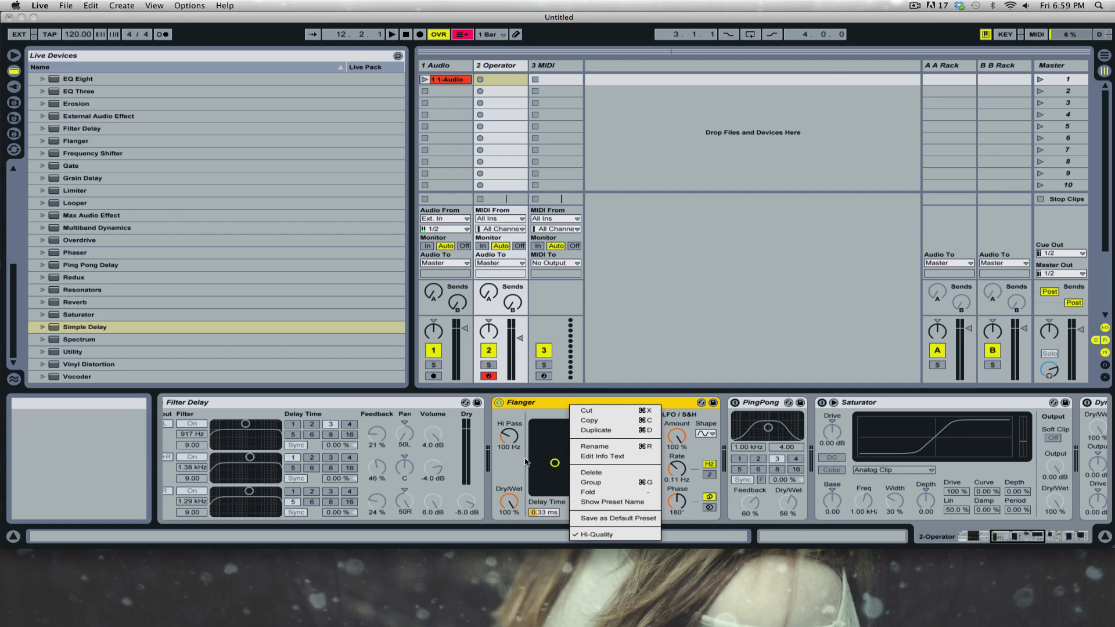
pyautogui.click(511, 410)
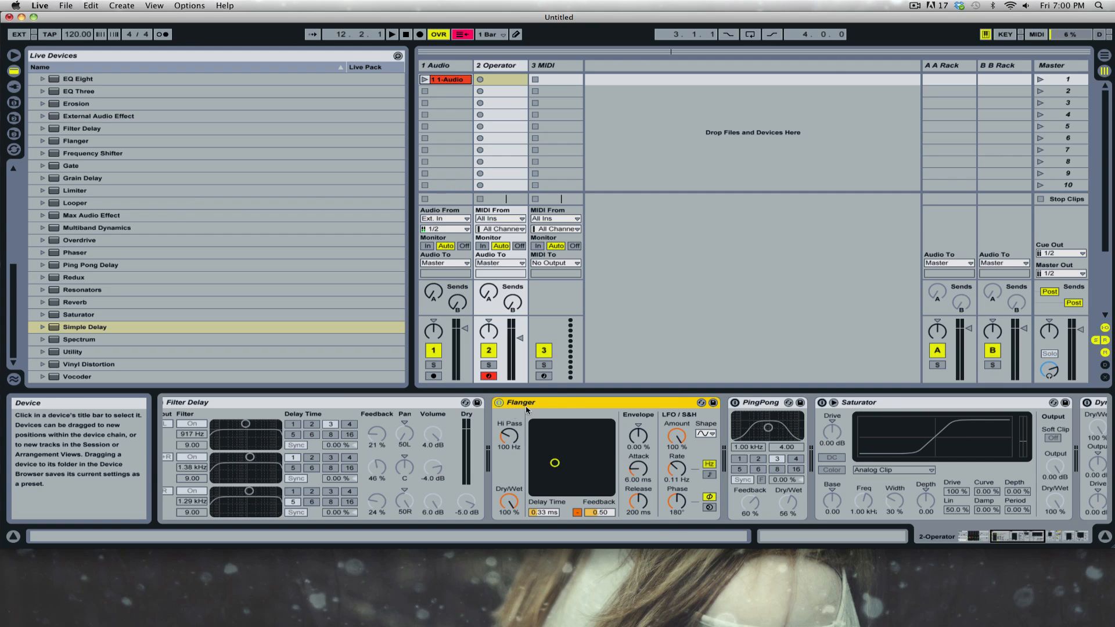
pyautogui.rightClick(569, 404)
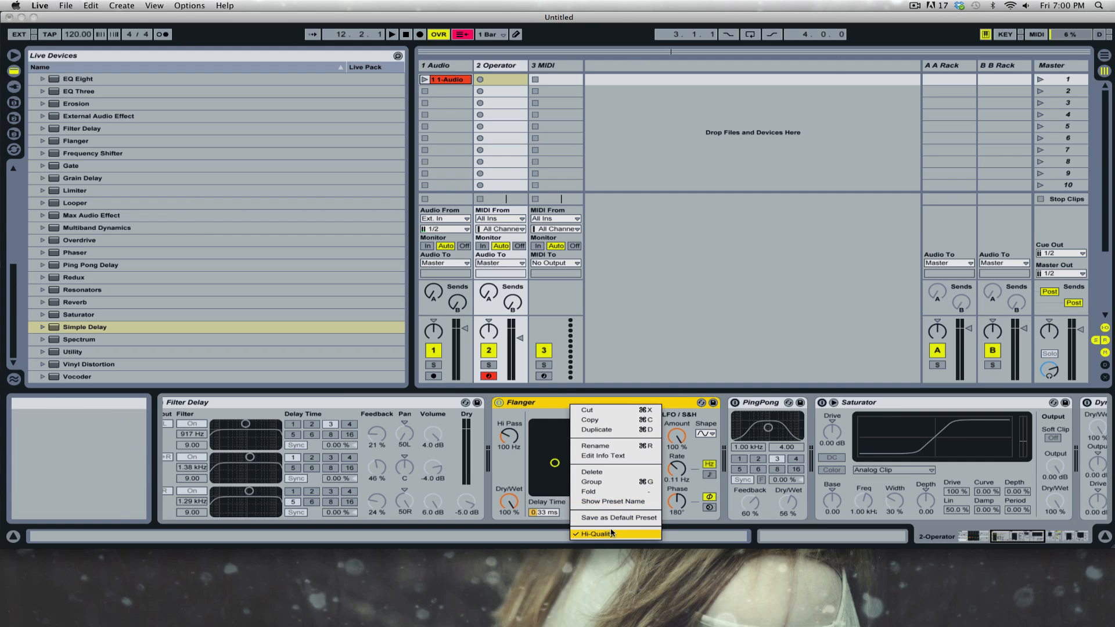
pyautogui.click(535, 411)
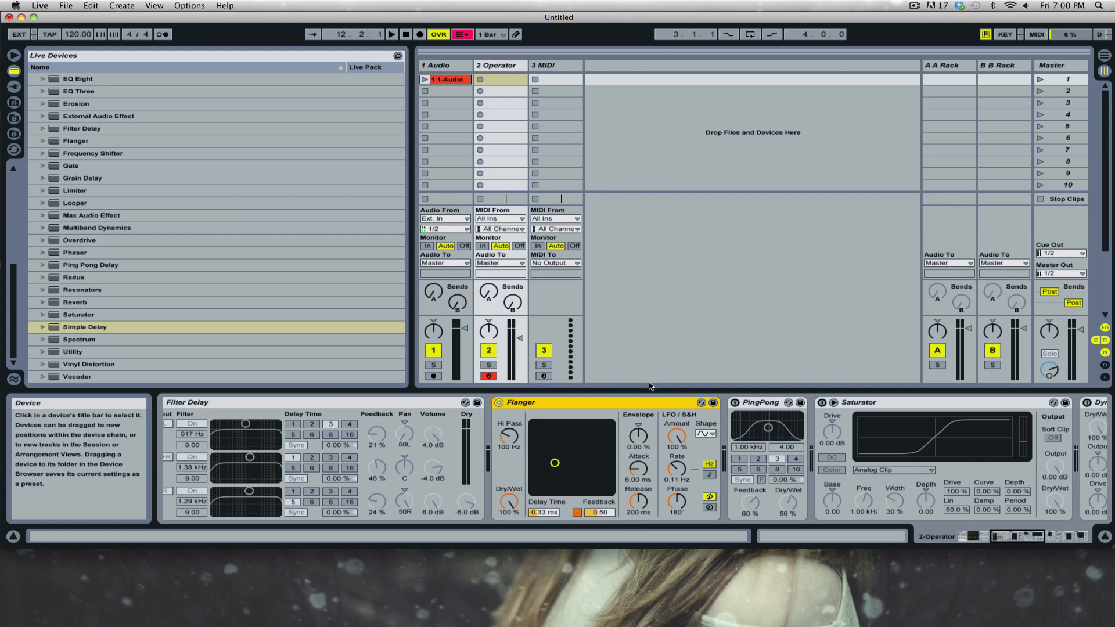
pyautogui.click(498, 402)
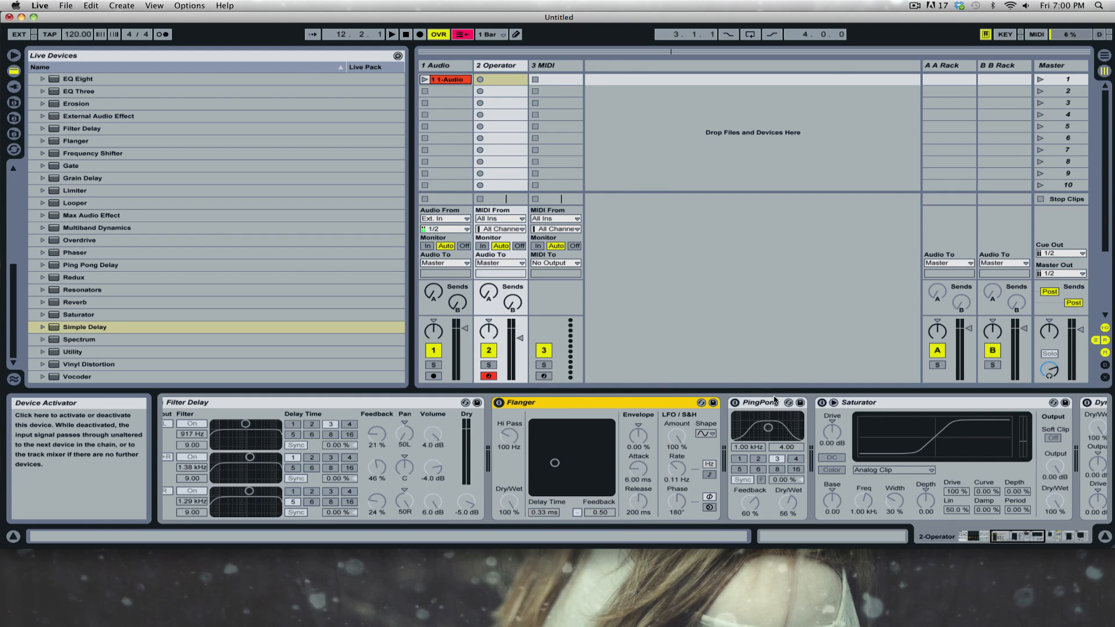
# Activate the Ping Pong Delay and examine its Repitch, Fade and Jump delay mode options.
pyautogui.click(734, 402)
pyautogui.moveTo(1039, 534); pyautogui.dragTo(1048, 534)
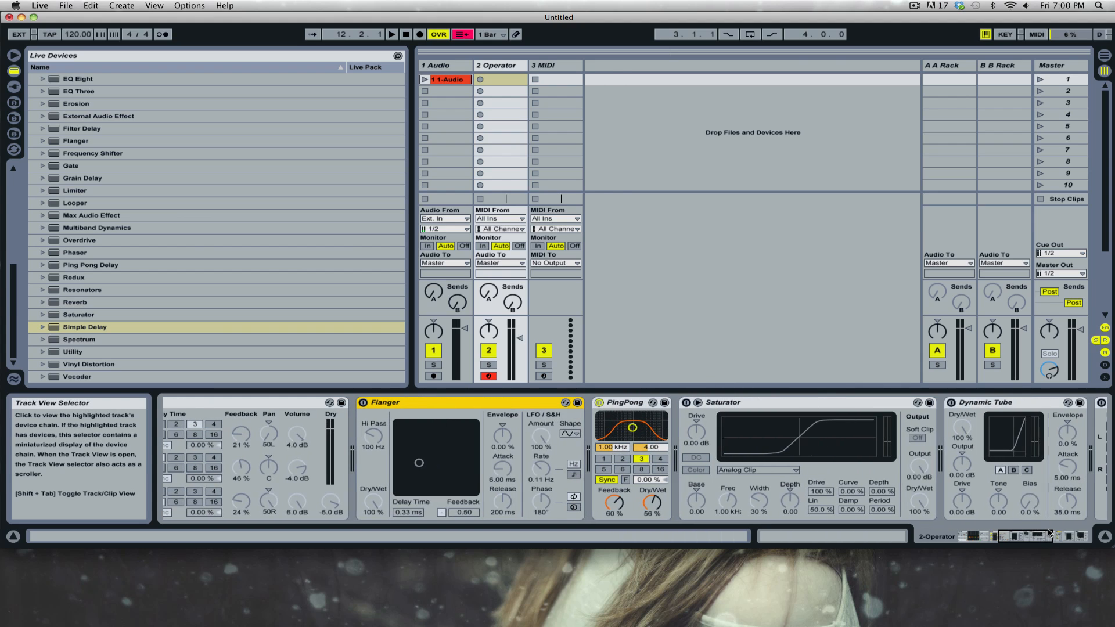
pyautogui.rightClick(626, 405)
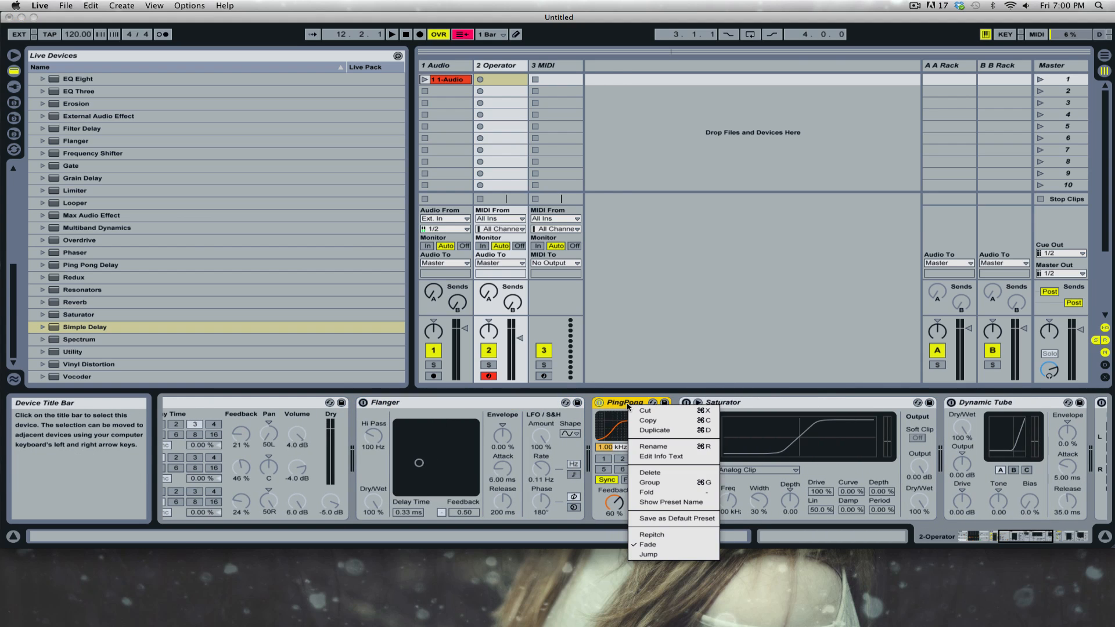
pyautogui.click(596, 409)
# Examine Simple Delay's Repitch, Fade and Jump mode options and deactivate the Ping Pong Delay.
pyautogui.moveTo(1015, 542)
pyautogui.mouseDown()
pyautogui.moveTo(998, 541)
pyautogui.moveTo(1017, 541)
pyautogui.mouseUp()
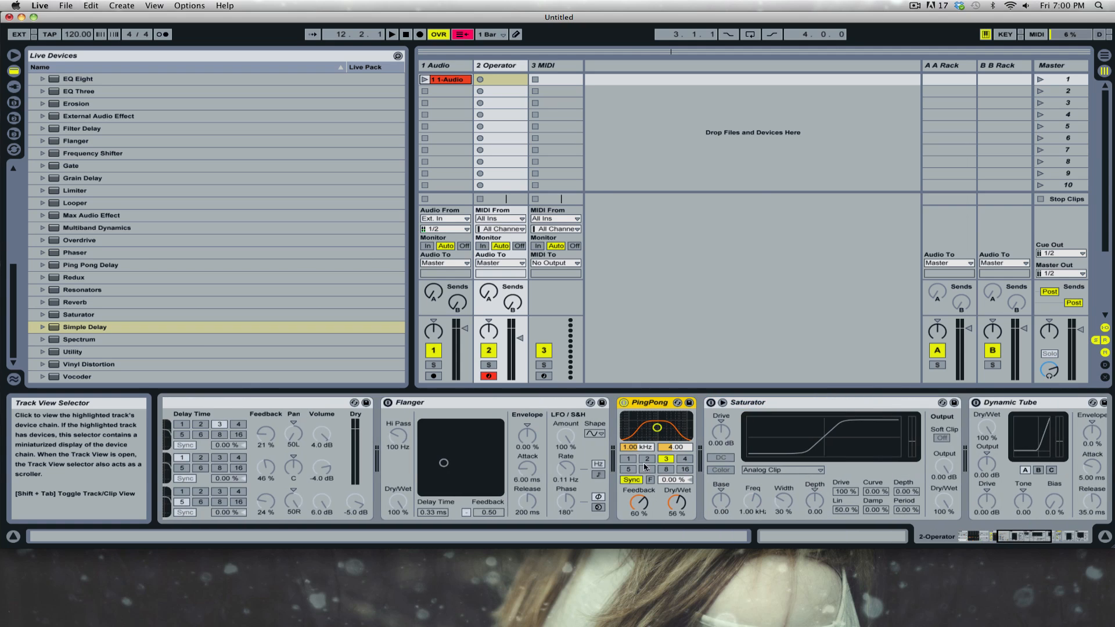
pyautogui.click(1020, 539)
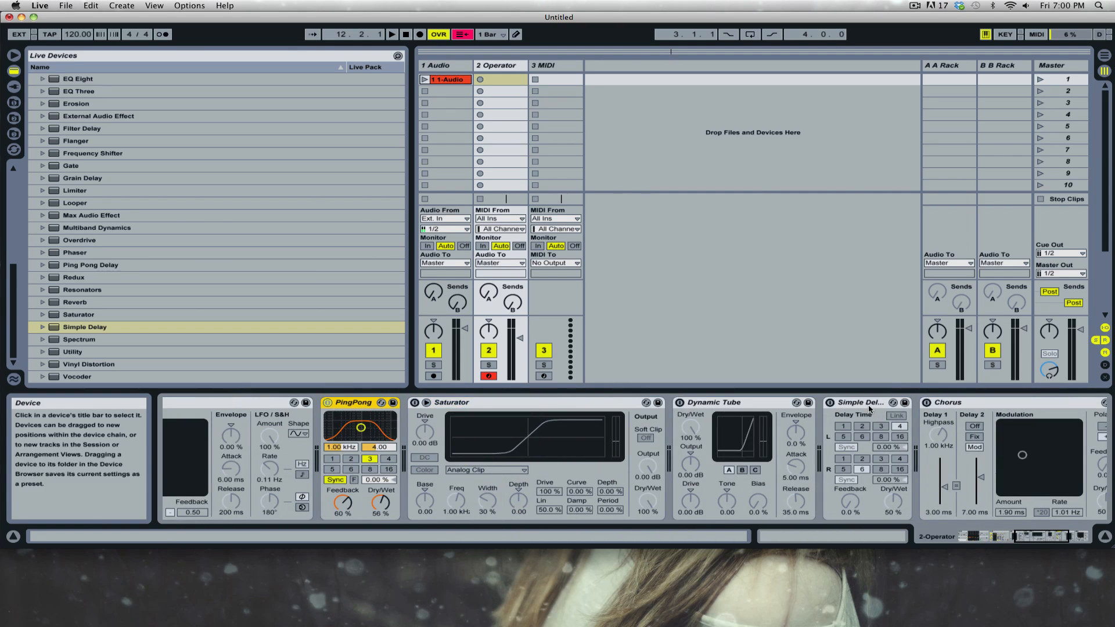
pyautogui.rightClick(869, 409)
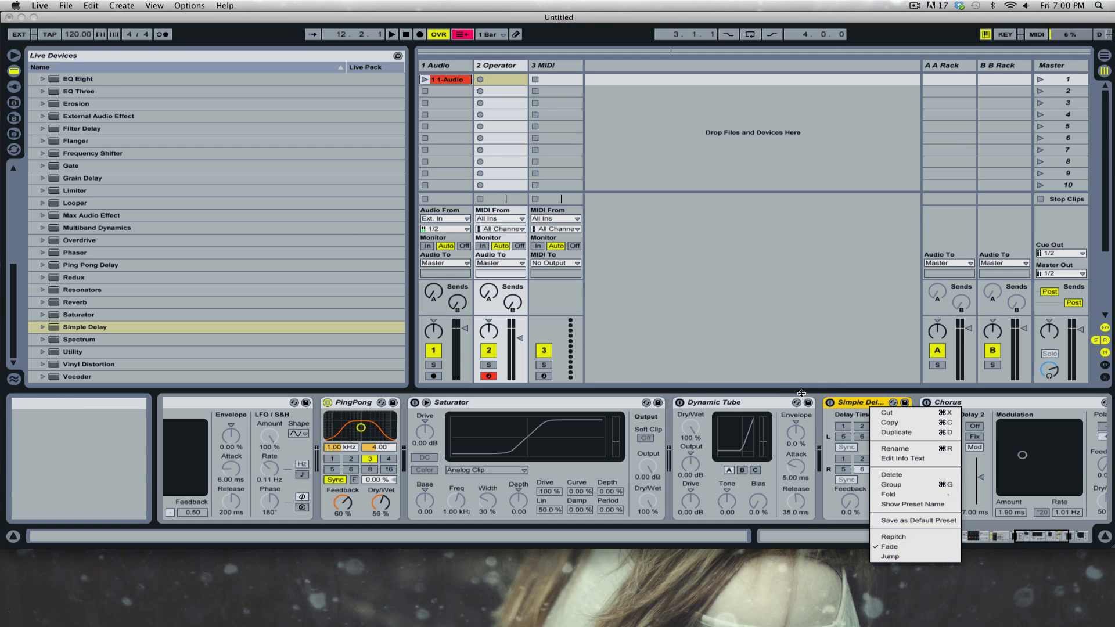
pyautogui.click(840, 416)
pyautogui.rightClick(871, 401)
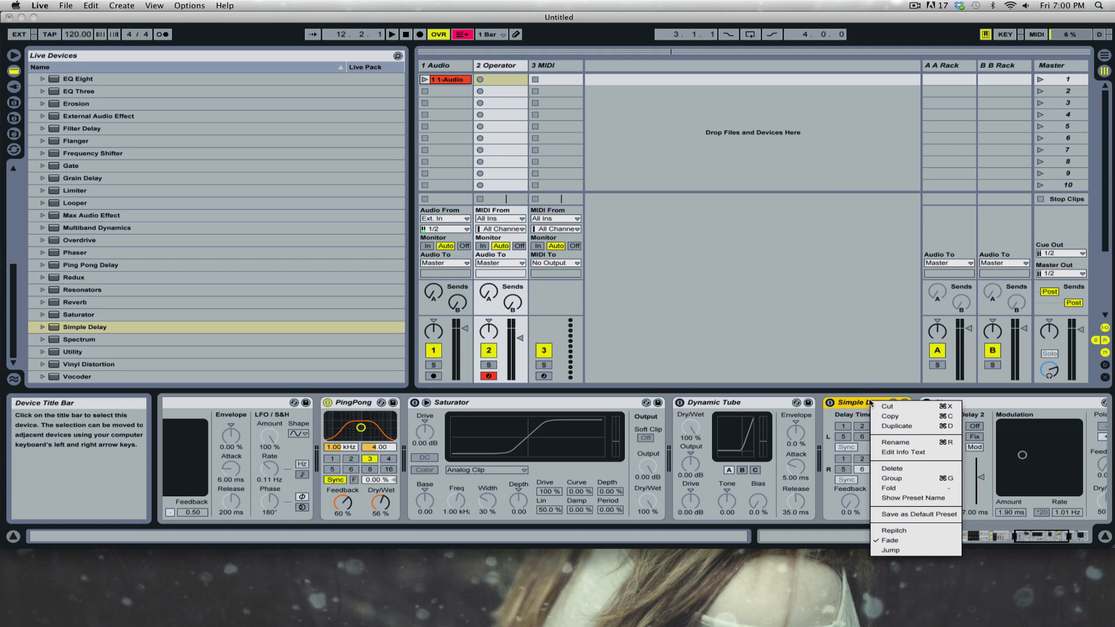
pyautogui.click(327, 405)
pyautogui.click(327, 405)
# Activate the Saturator and set its curve type to Sinoid Fold.
pyautogui.click(414, 402)
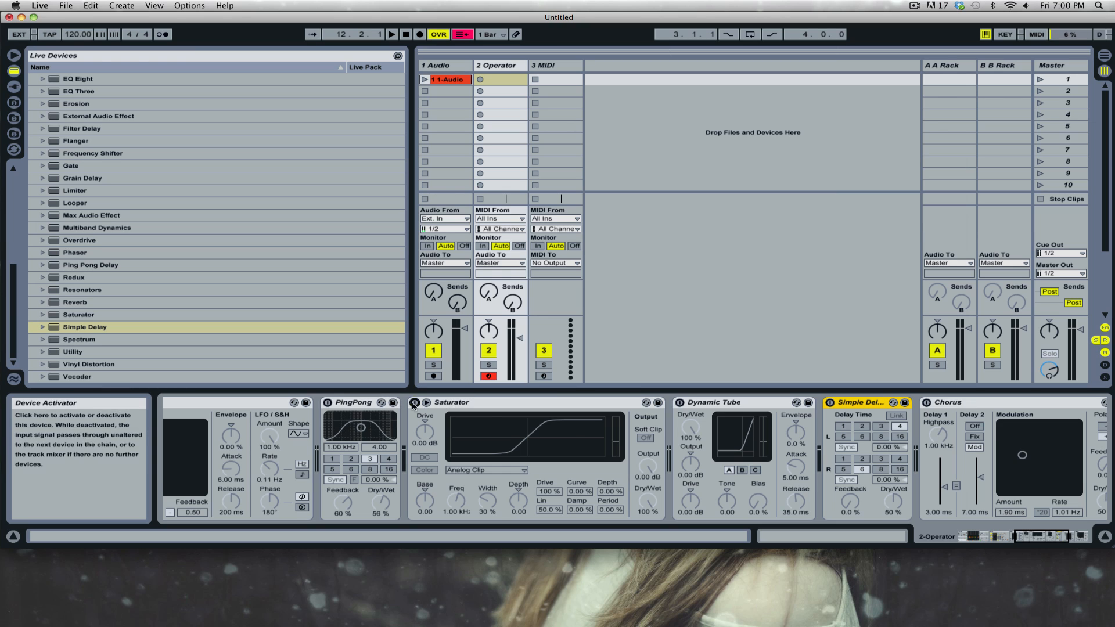
pyautogui.click(489, 404)
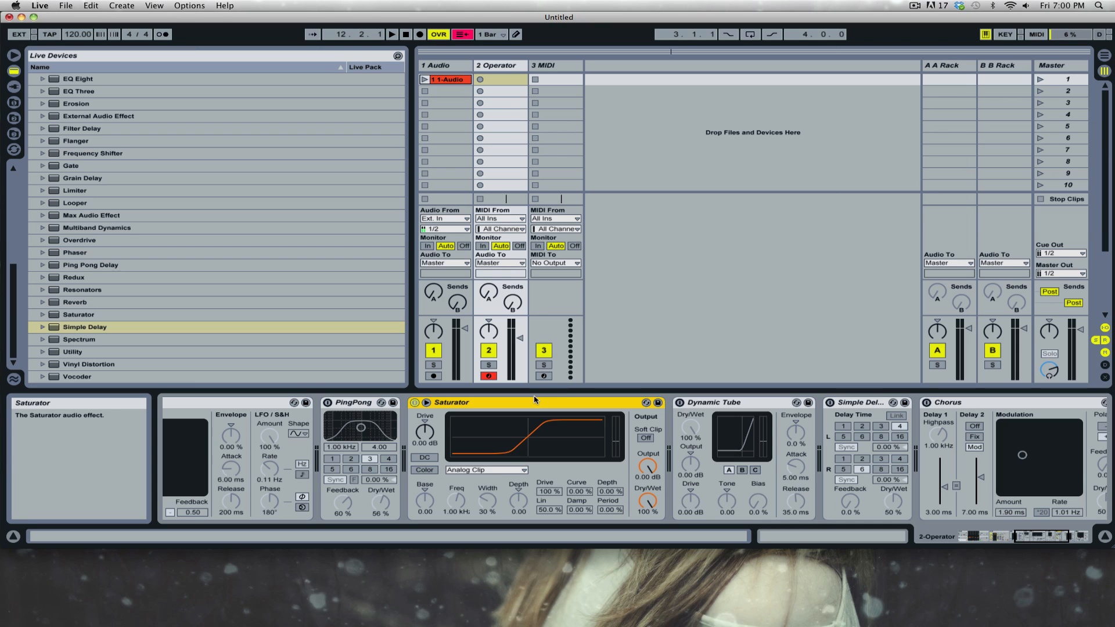
pyautogui.click(487, 470)
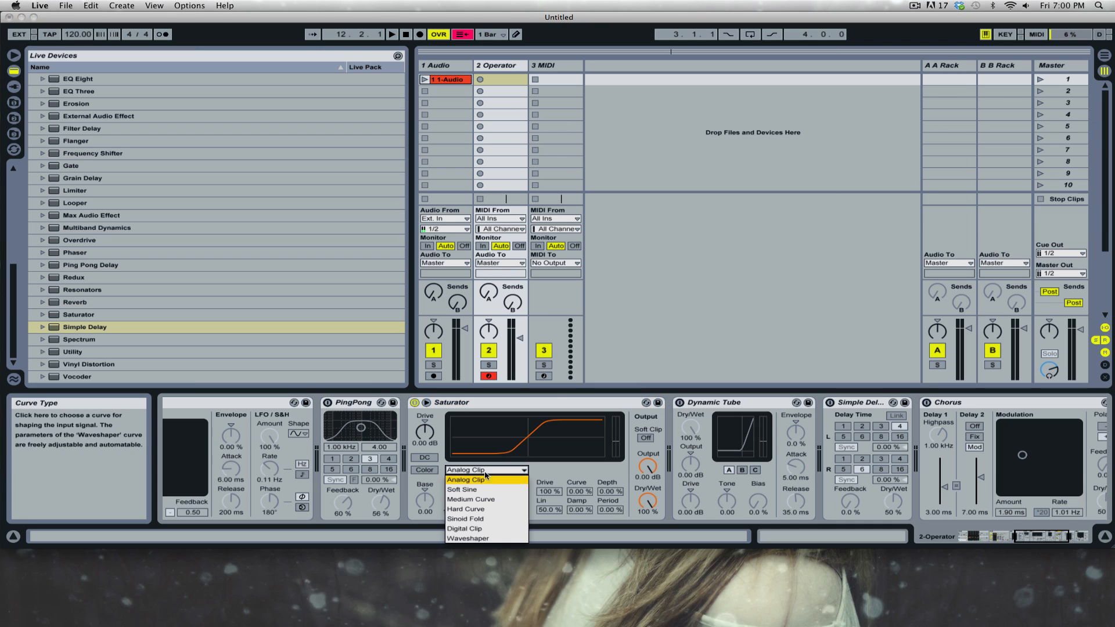
pyautogui.click(503, 520)
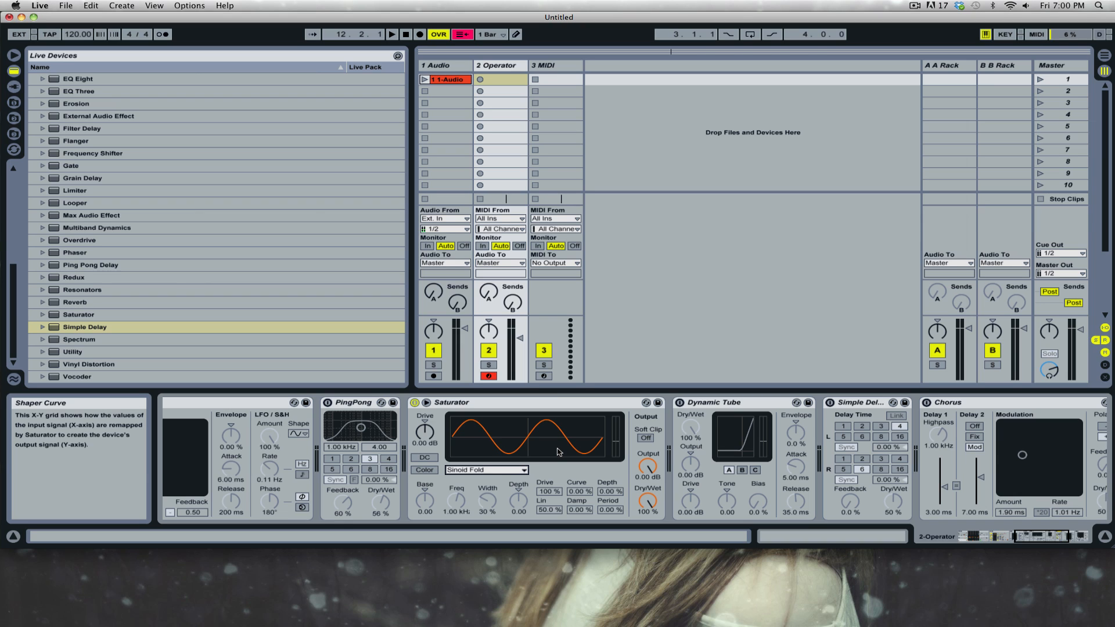
# Enable Hi-Quality mode on the Saturator and deactivate the device.
pyautogui.rightClick(573, 405)
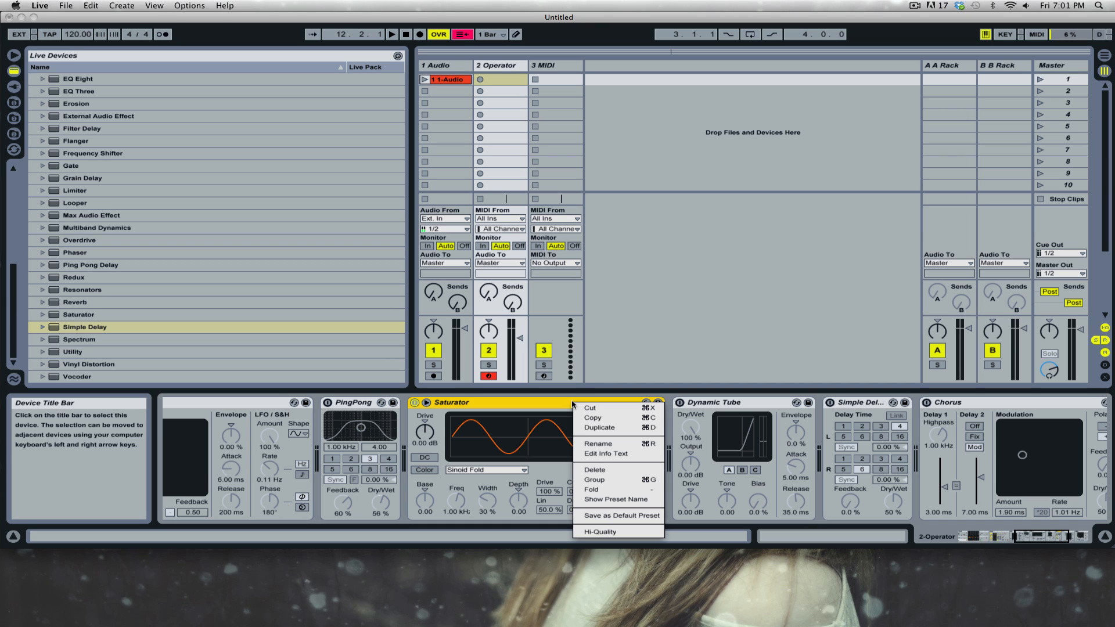
pyautogui.click(612, 532)
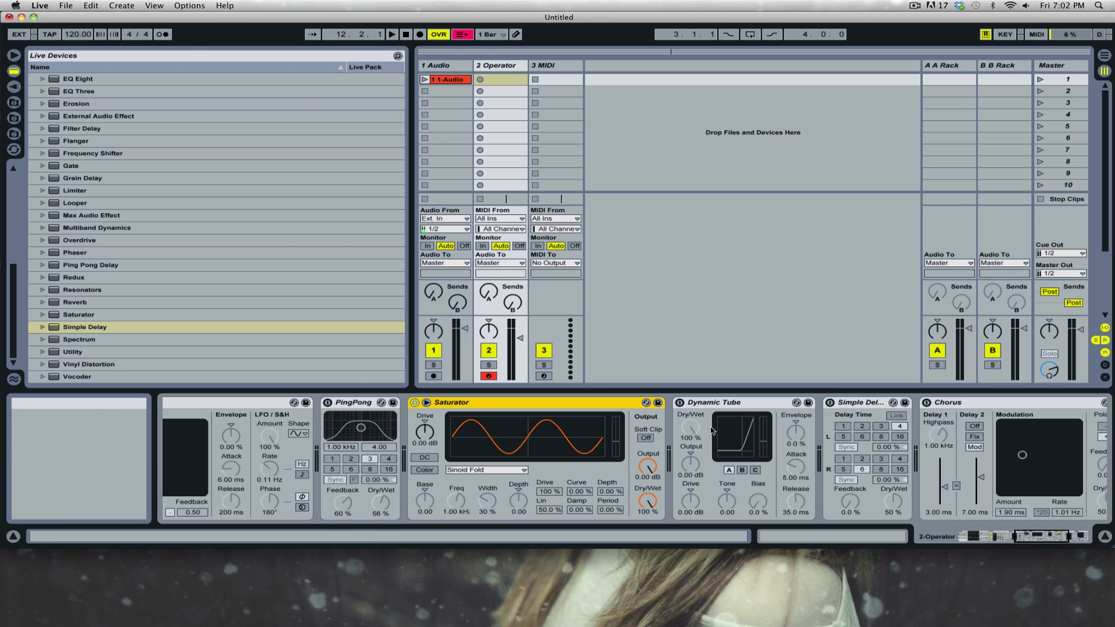
pyautogui.click(414, 402)
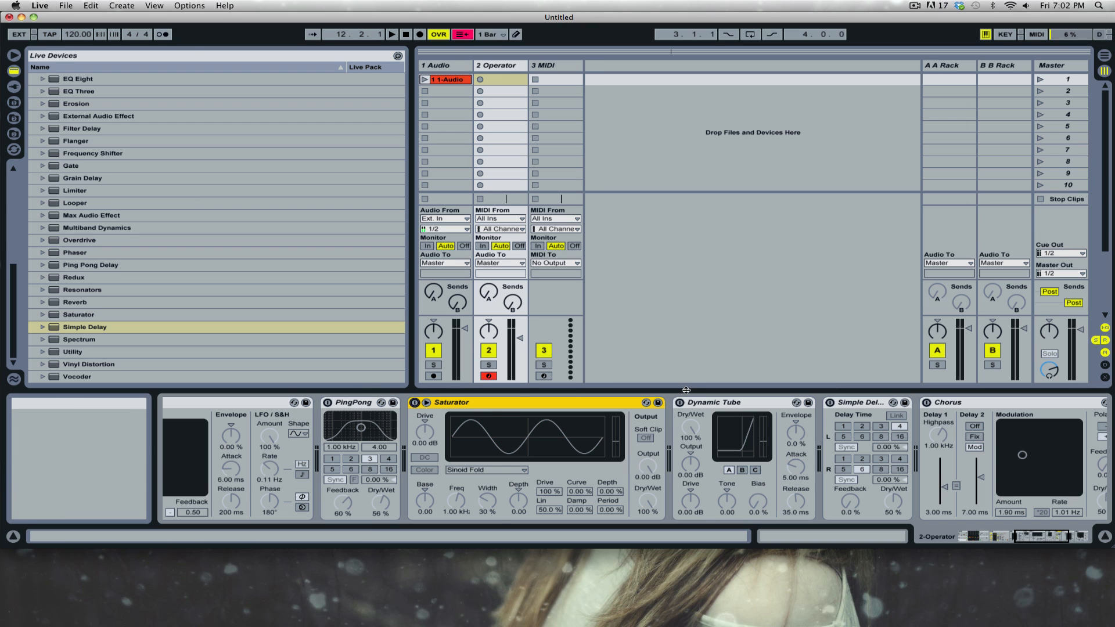
# Enable Hi-Quality mode on Dynamic Tube and activate the device.
pyautogui.rightClick(715, 404)
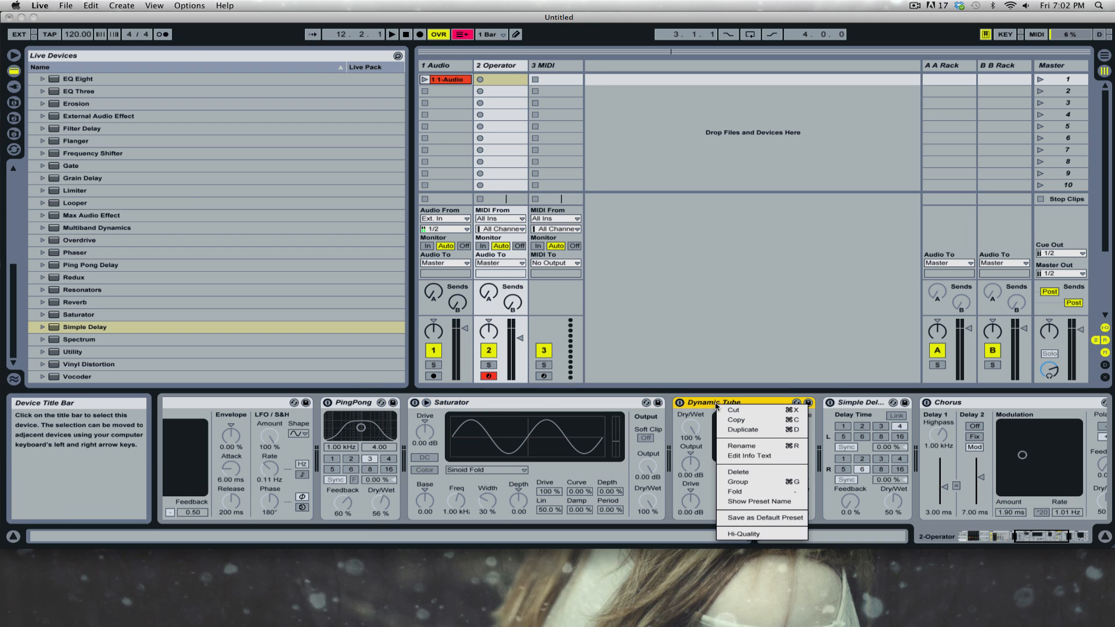
pyautogui.click(779, 534)
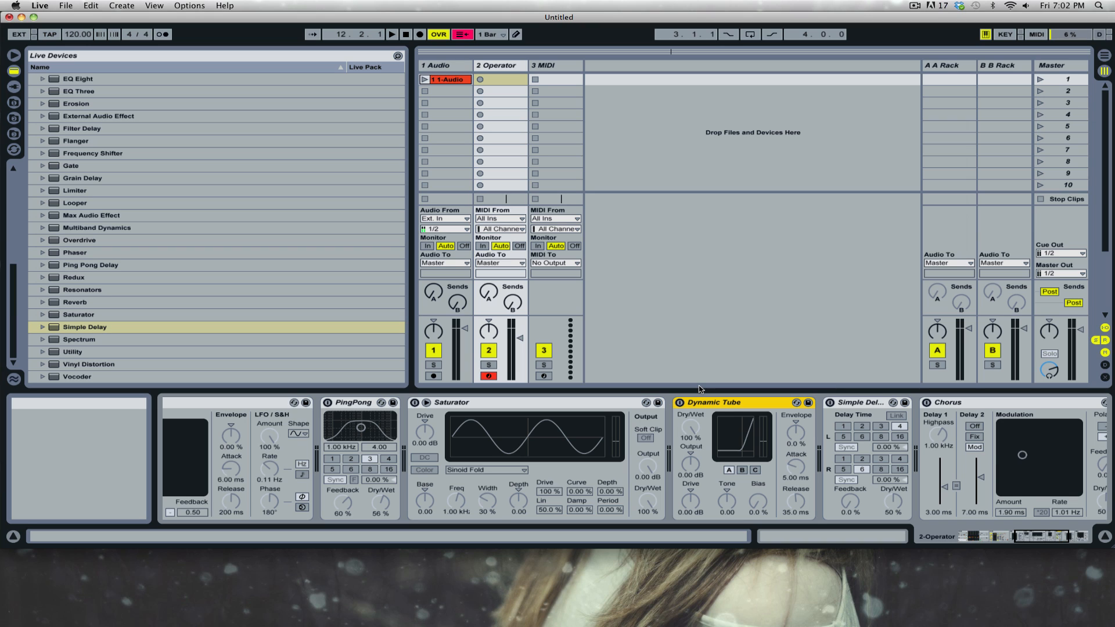
pyautogui.click(680, 403)
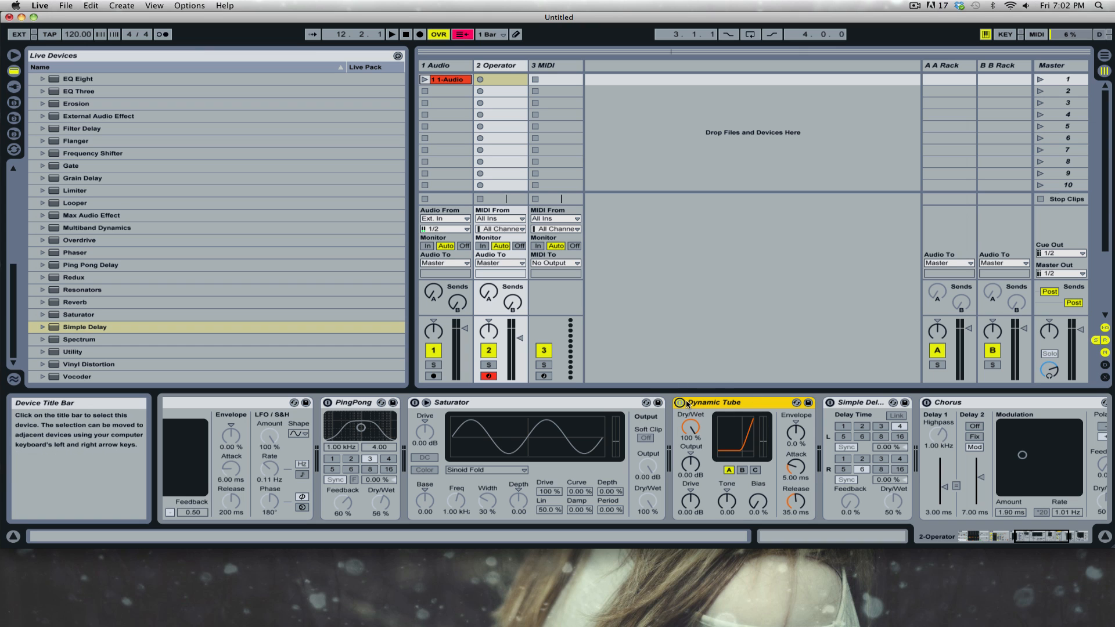
# Activate the Chorus and enable its Crisp option.
pyautogui.click(1038, 540)
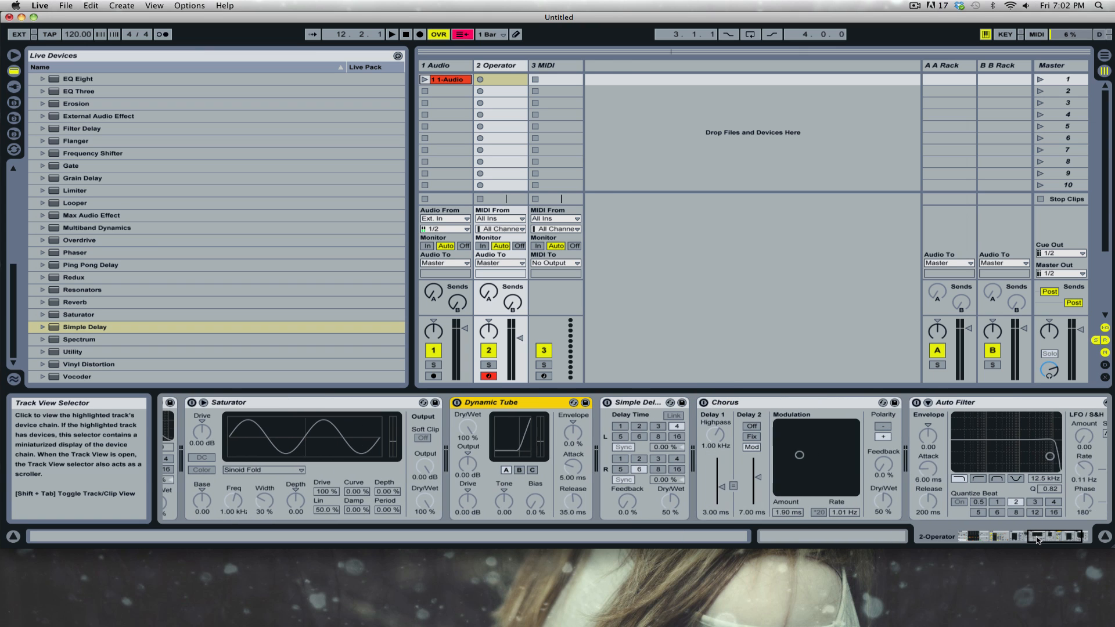
pyautogui.click(1037, 540)
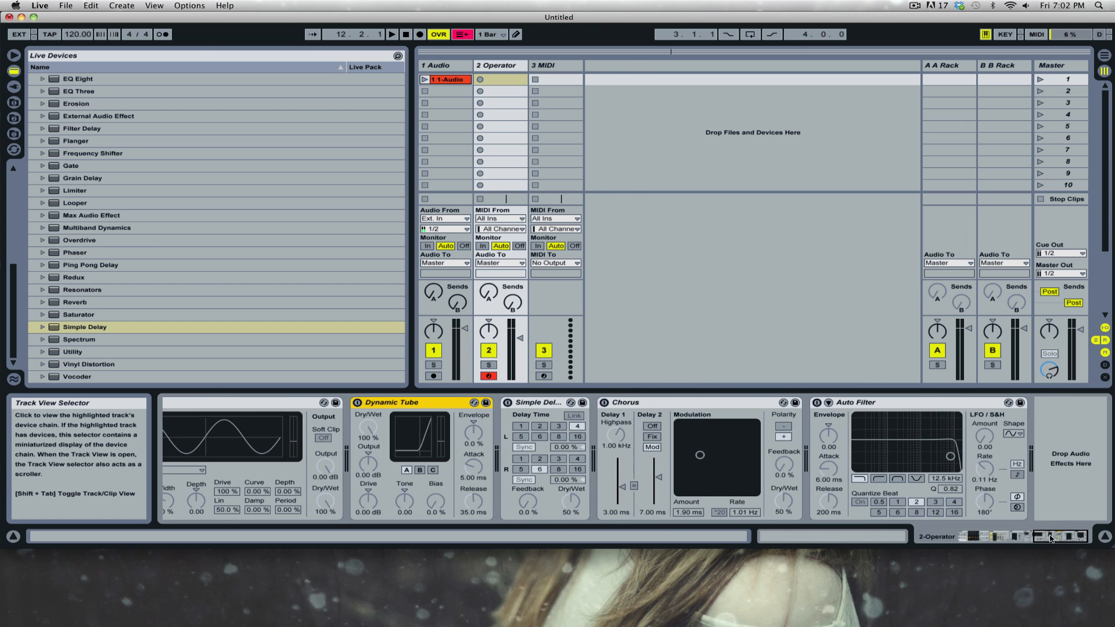
pyautogui.rightClick(694, 404)
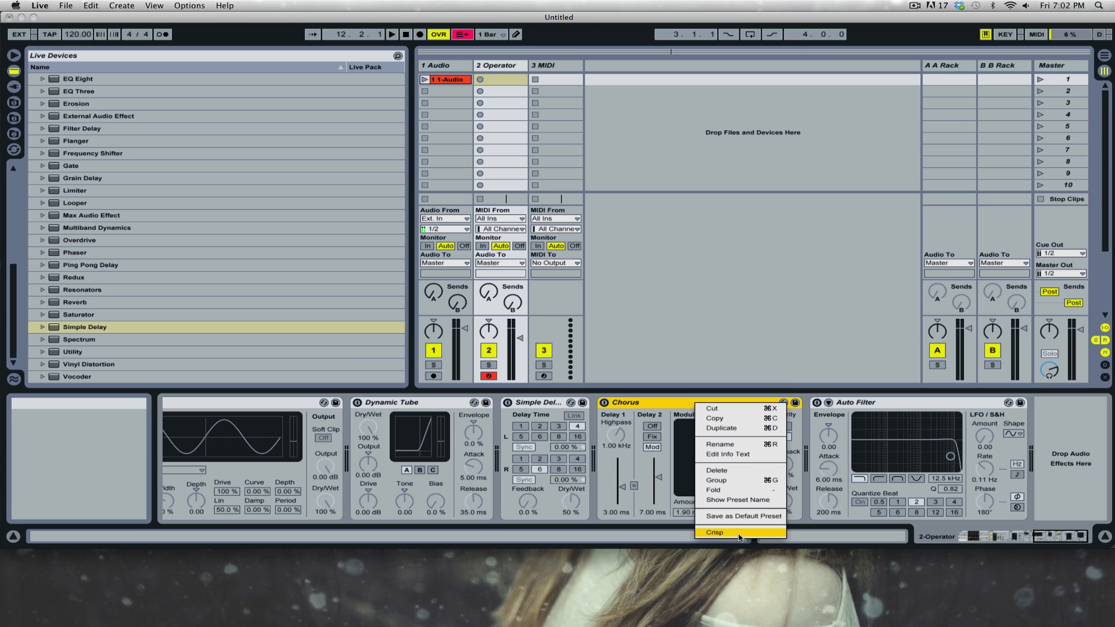
pyautogui.click(588, 403)
pyautogui.click(604, 402)
pyautogui.rightClick(691, 404)
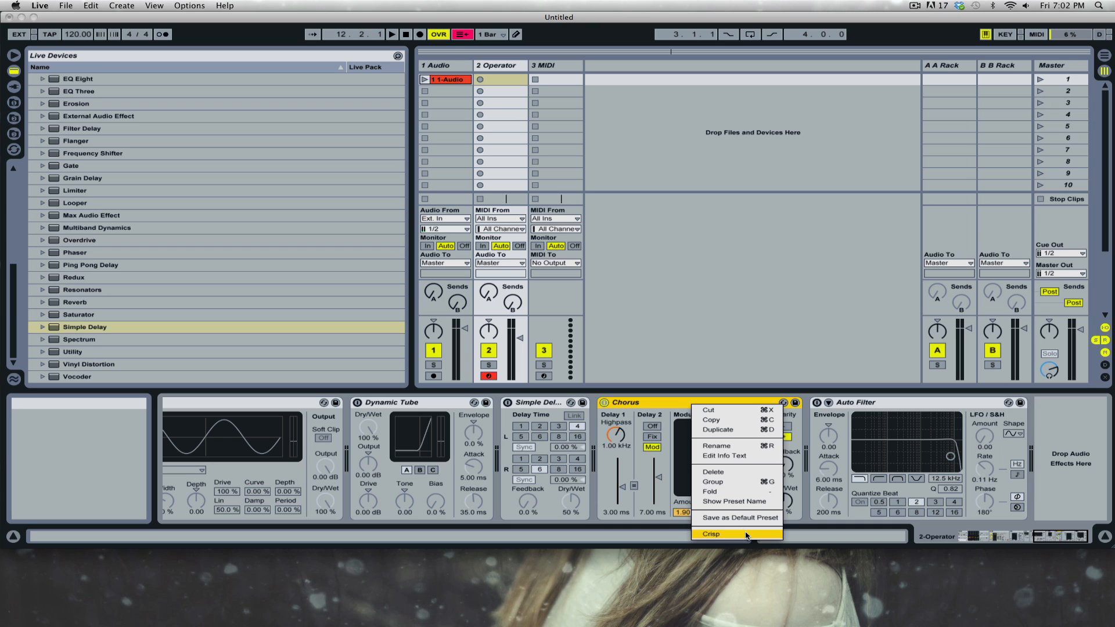
pyautogui.click(731, 533)
pyautogui.click(629, 453)
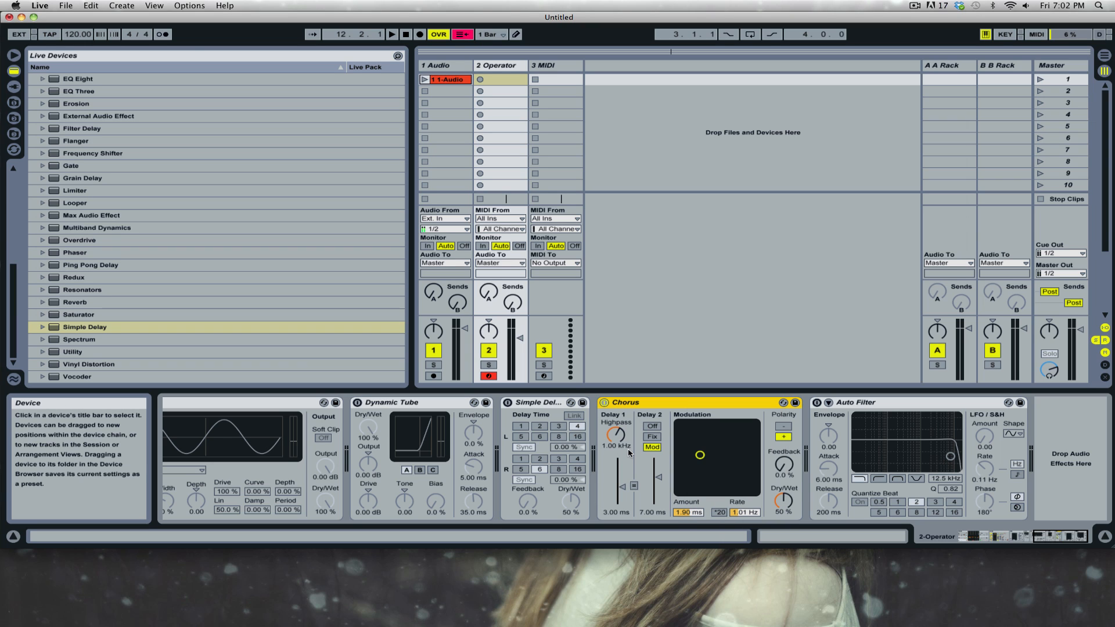
# Add a Vinyl Distortion after the Auto Filter, set its Crackle volume to 0.47 and deactivate the device.
pyautogui.doubleClick(79, 364)
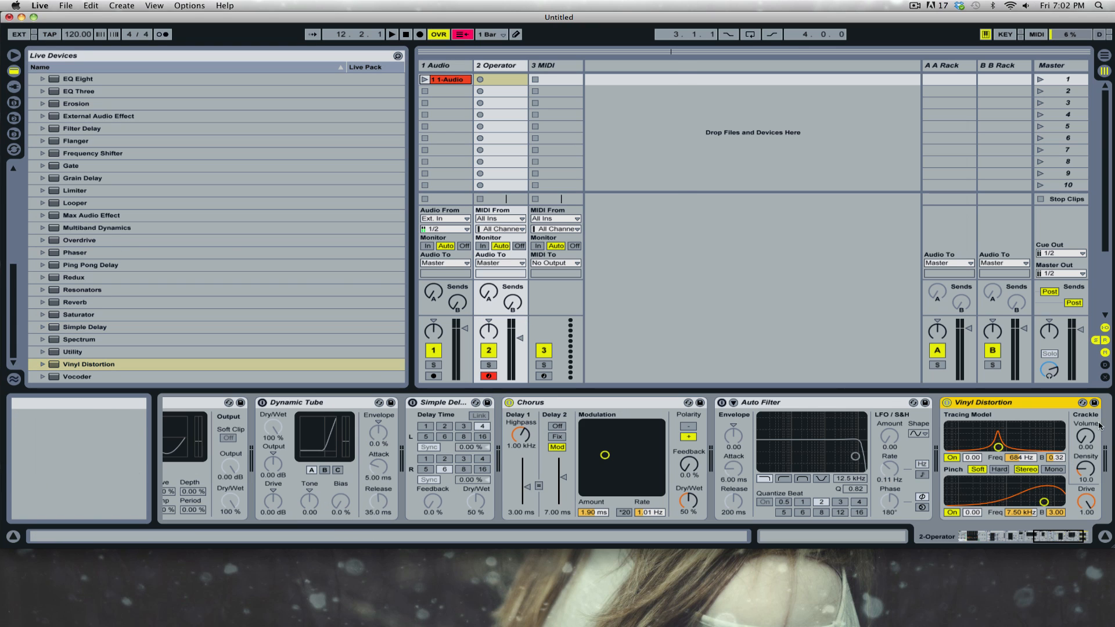
pyautogui.moveTo(1085, 450); pyautogui.dragTo(1086, 441)
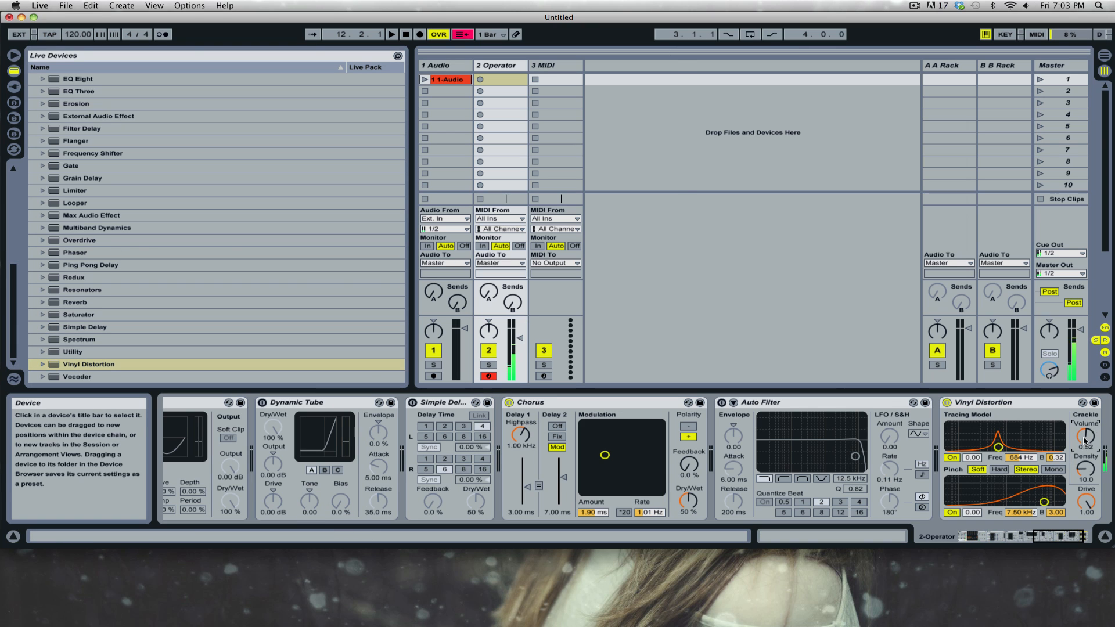
pyautogui.moveTo(1086, 441); pyautogui.dragTo(1086, 427)
pyautogui.moveTo(1086, 427); pyautogui.dragTo(1086, 442)
pyautogui.click(945, 402)
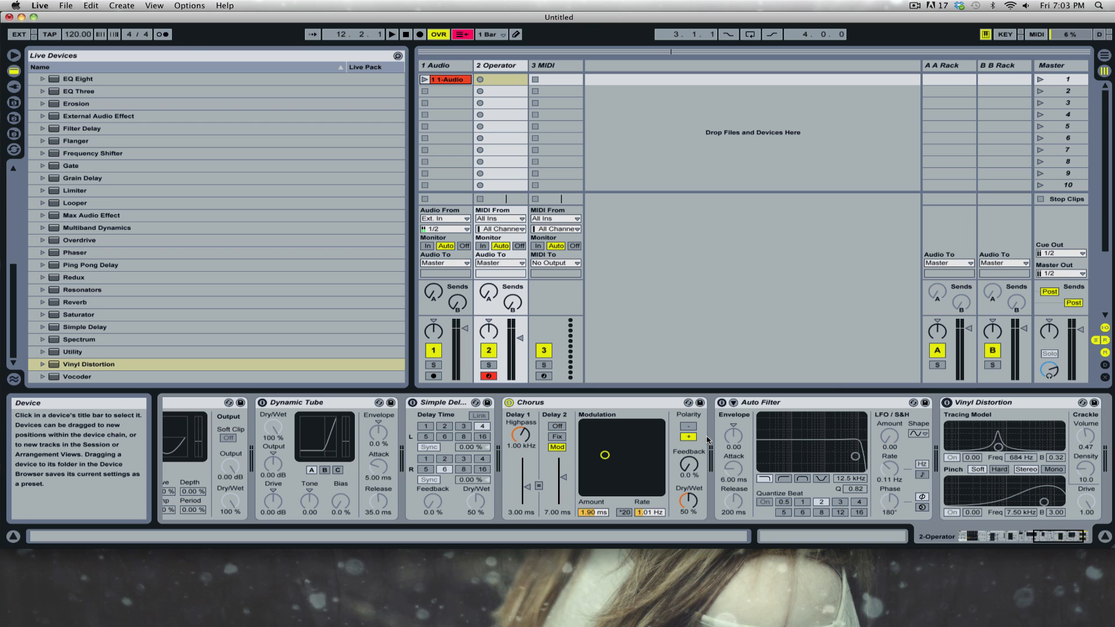
# Toggle the Chorus's Crisp option and deactivate the device.
pyautogui.rightClick(599, 402)
pyautogui.click(574, 425)
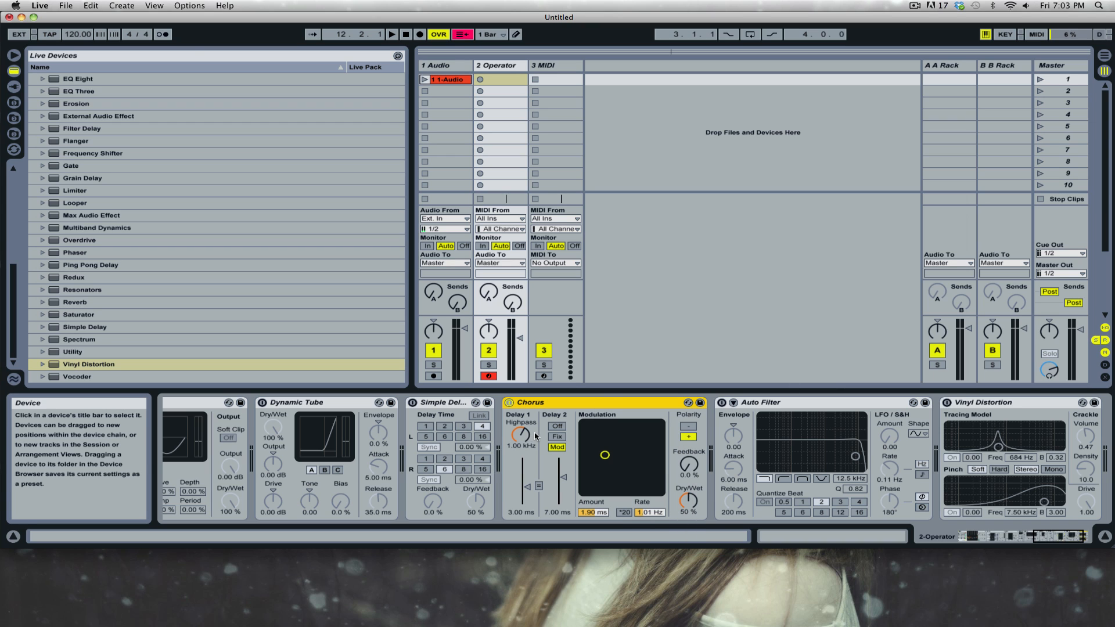
pyautogui.rightClick(632, 401)
pyautogui.click(650, 528)
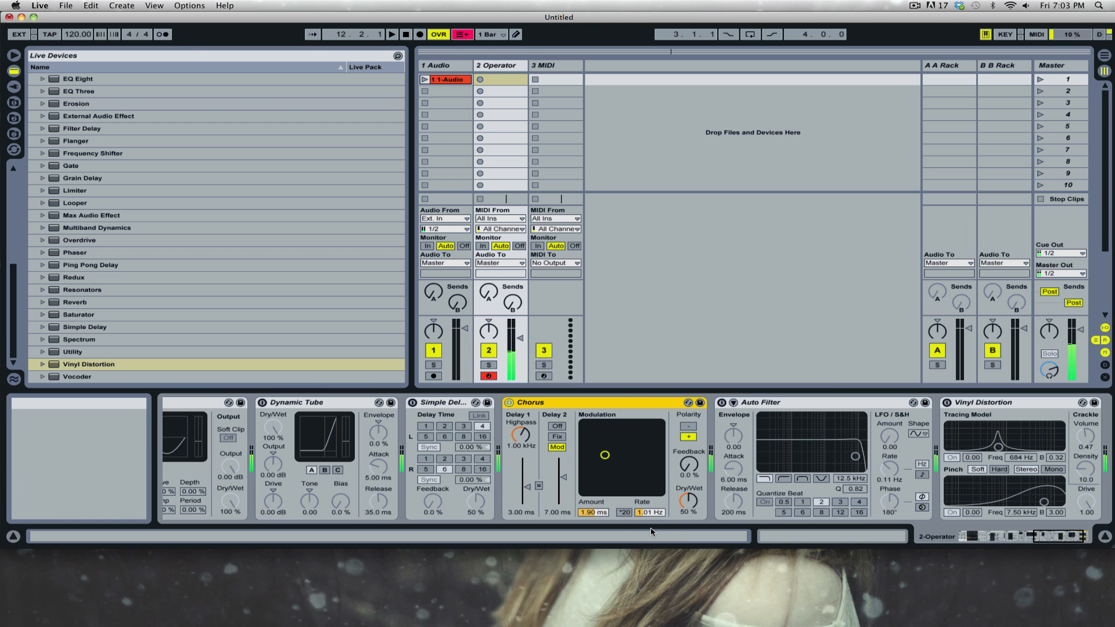
pyautogui.click(510, 402)
# Return to Operator at the start of the device chain and toggle one of its context options.
pyautogui.moveTo(1054, 537); pyautogui.dragTo(889, 529)
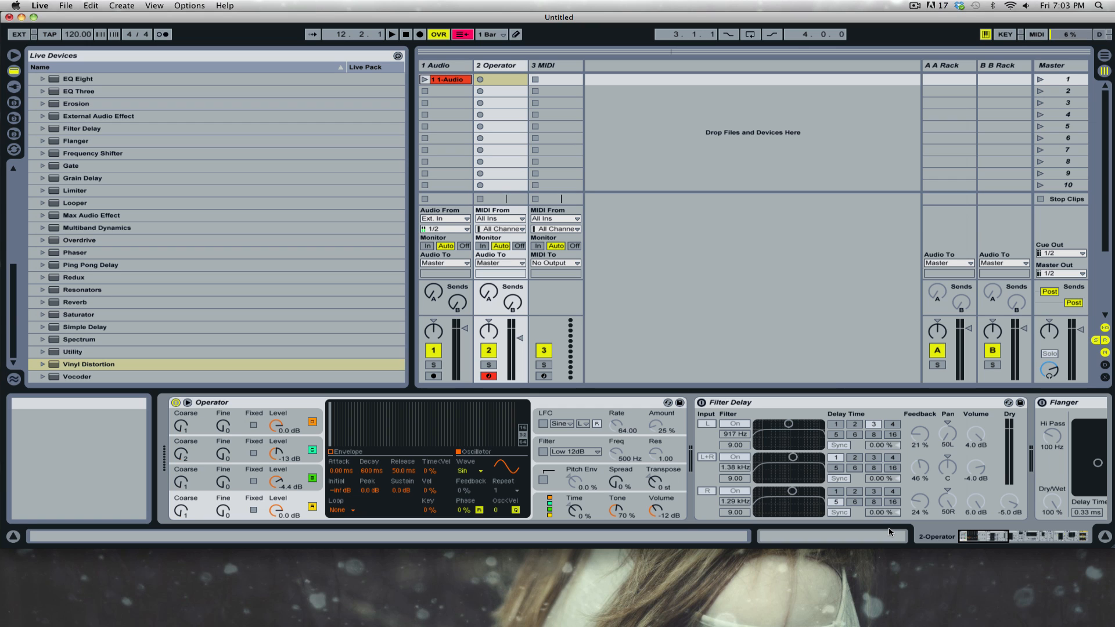
pyautogui.rightClick(305, 405)
pyautogui.click(356, 516)
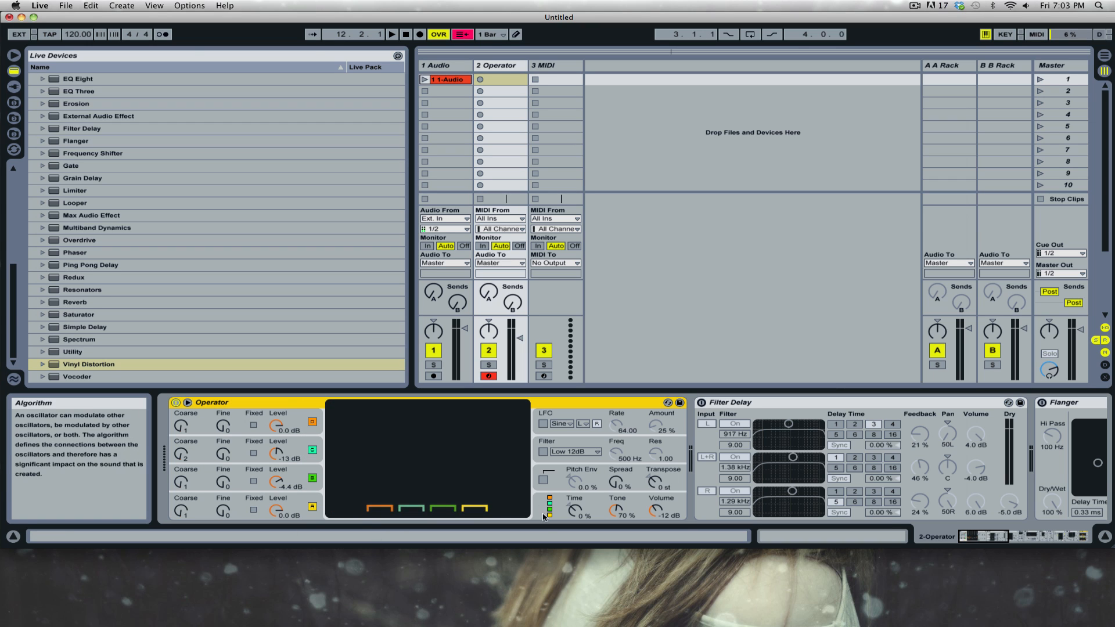